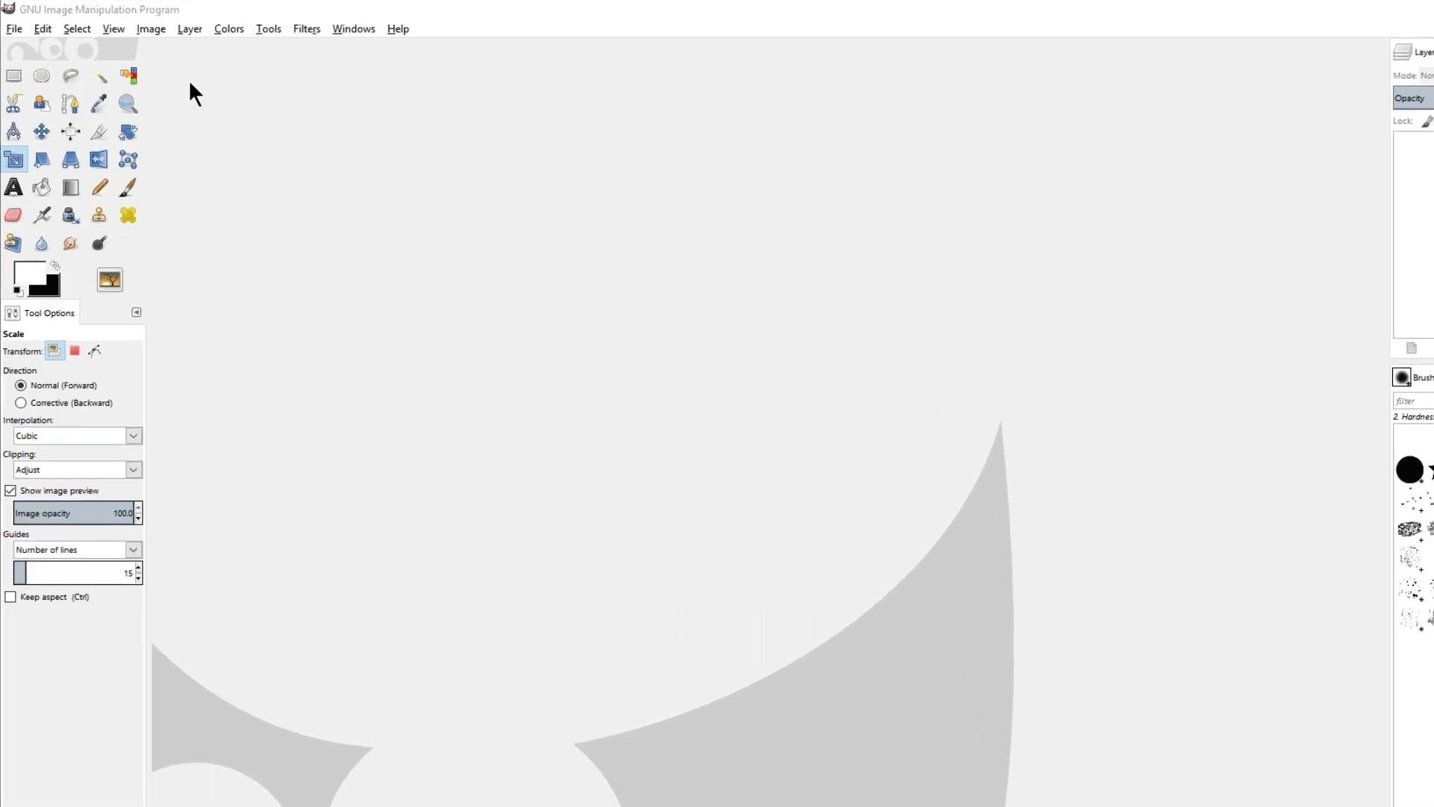
Step: Open GIMP's File menu from the empty workspace
{"action": "left_click", "coordinate": [16, 35]}
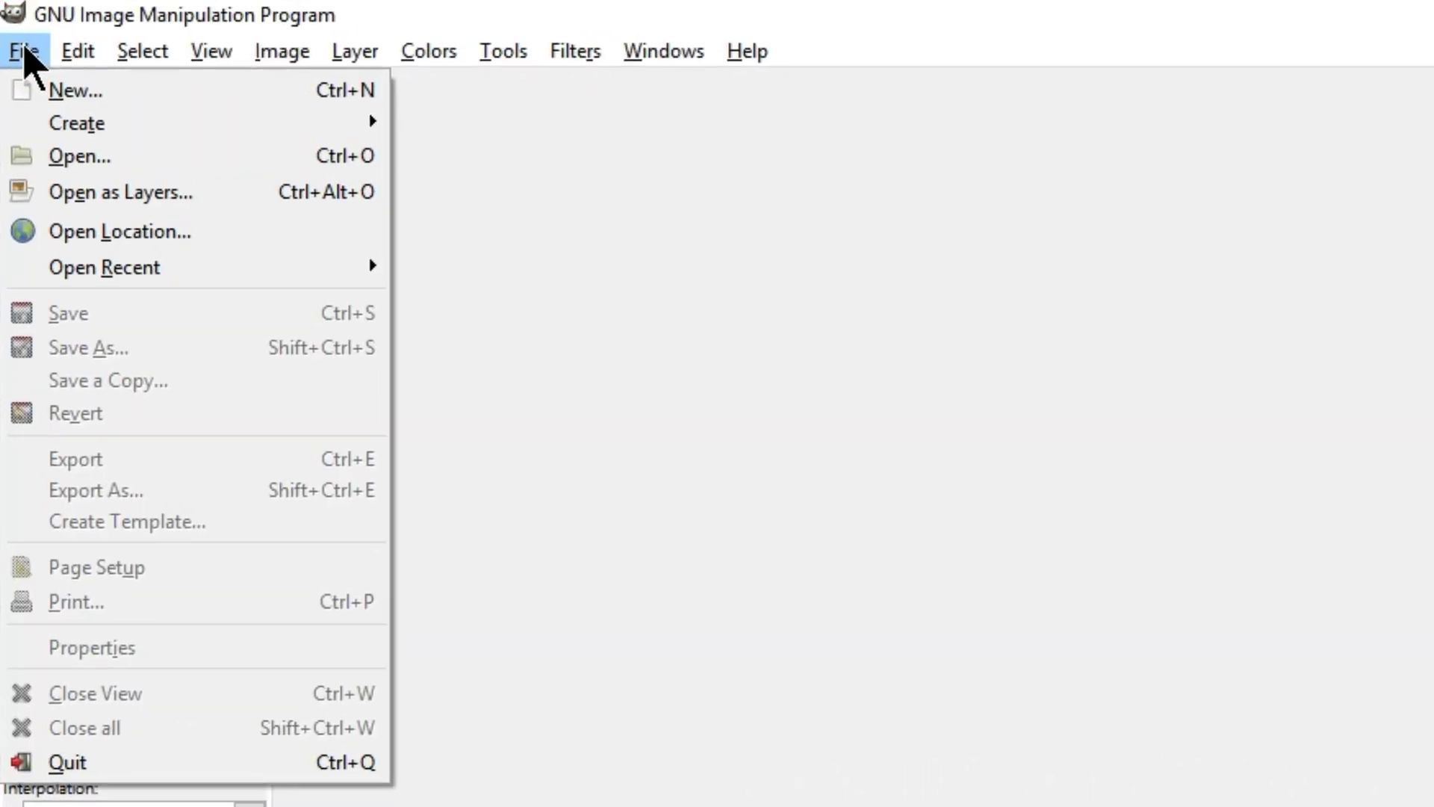
Step: Load traffic-green.jpg, traffic-red.jpg and traffic-yellow.jpg as layers of one 500×500 image
{"action": "left_click", "coordinate": [134, 213]}
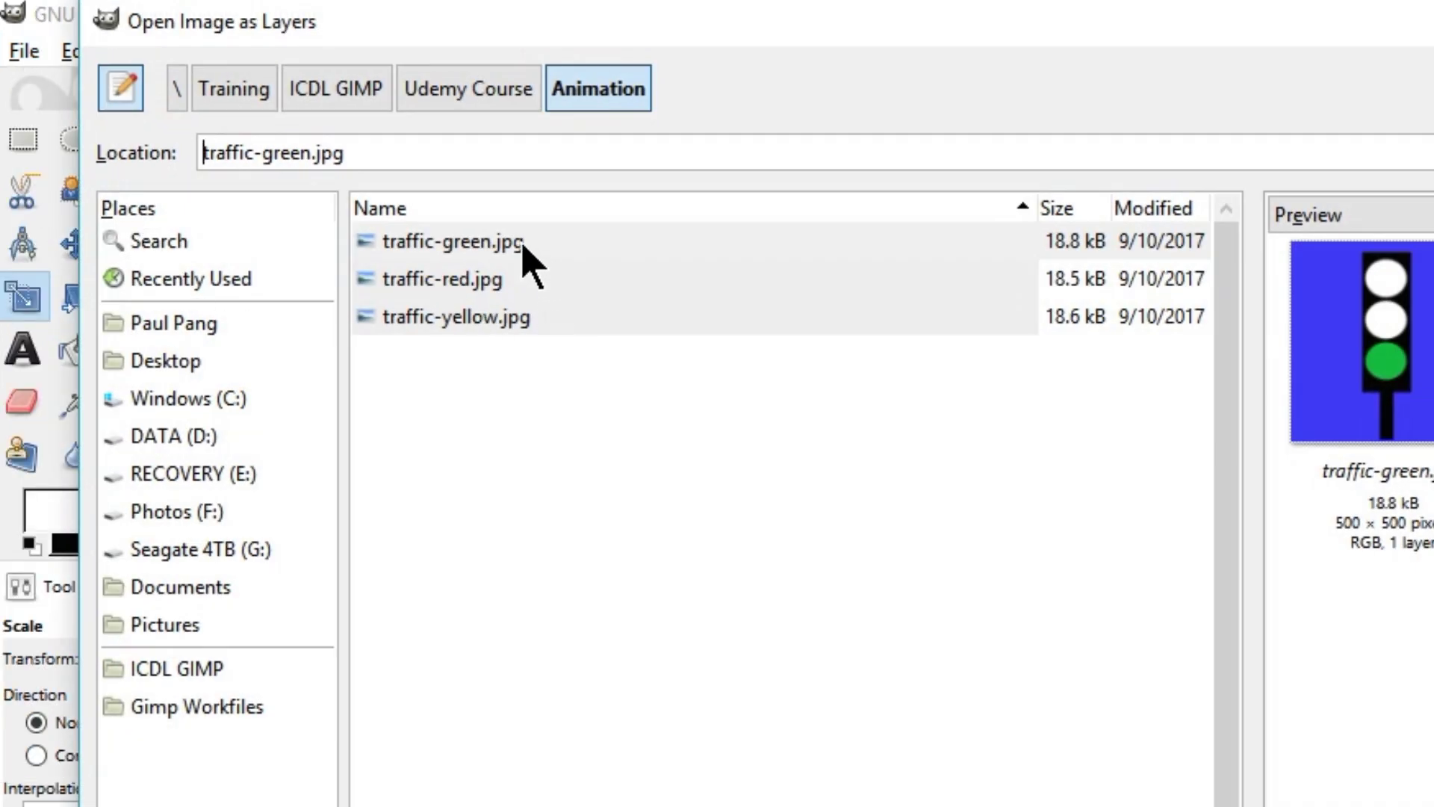
{"action": "left_click", "coordinate": [525, 253]}
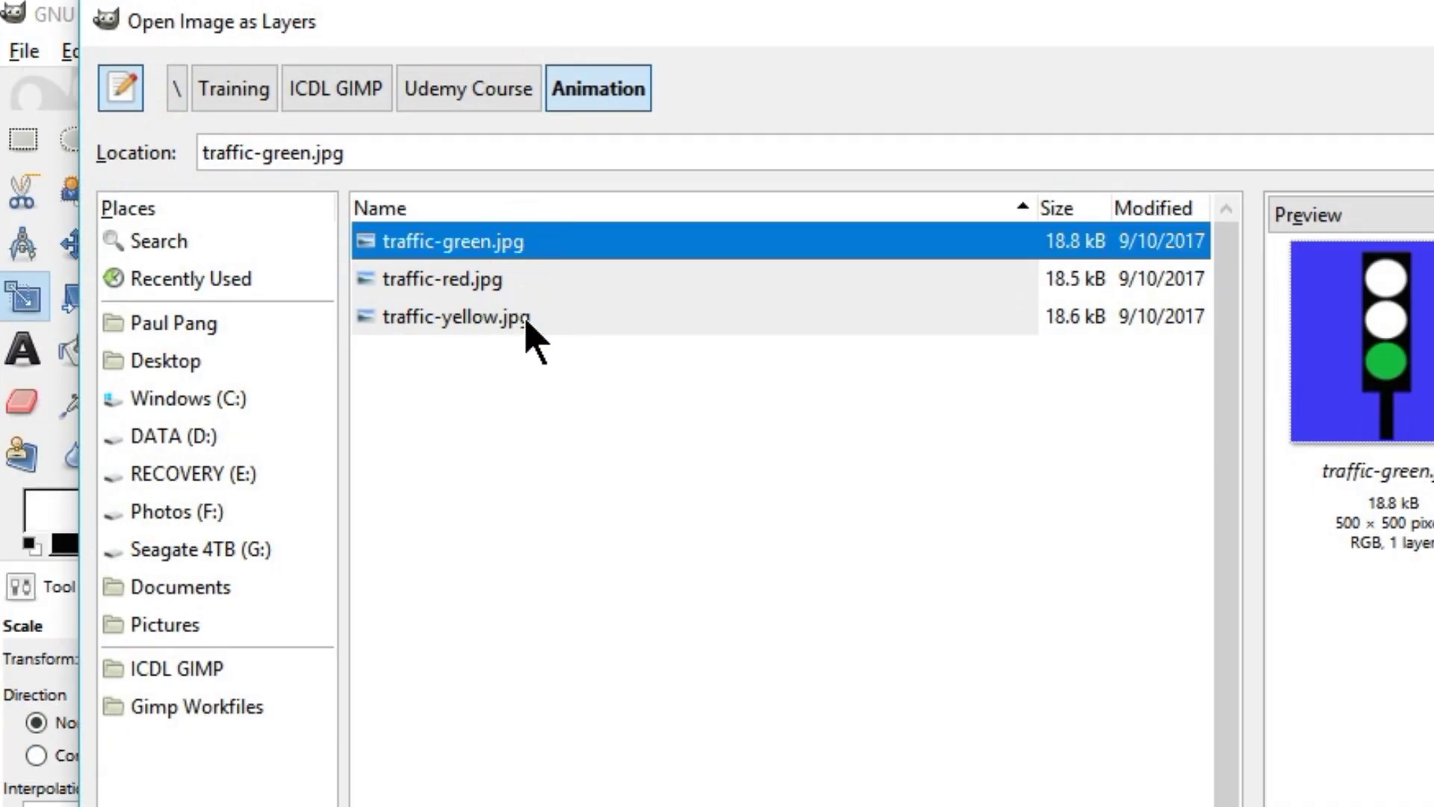
{"action": "left_click", "coordinate": [526, 320], "text": "shift"}
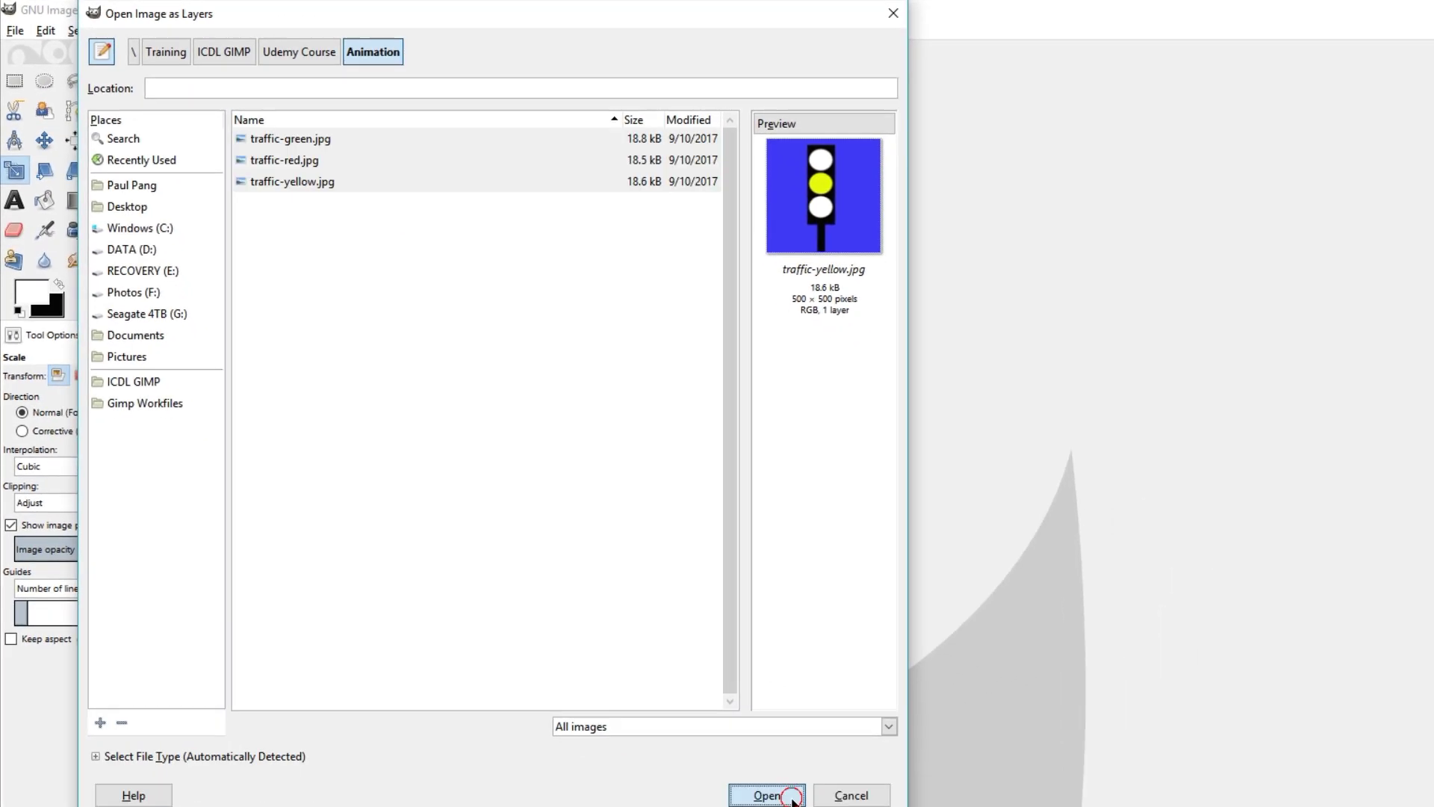
{"action": "left_click", "coordinate": [764, 794]}
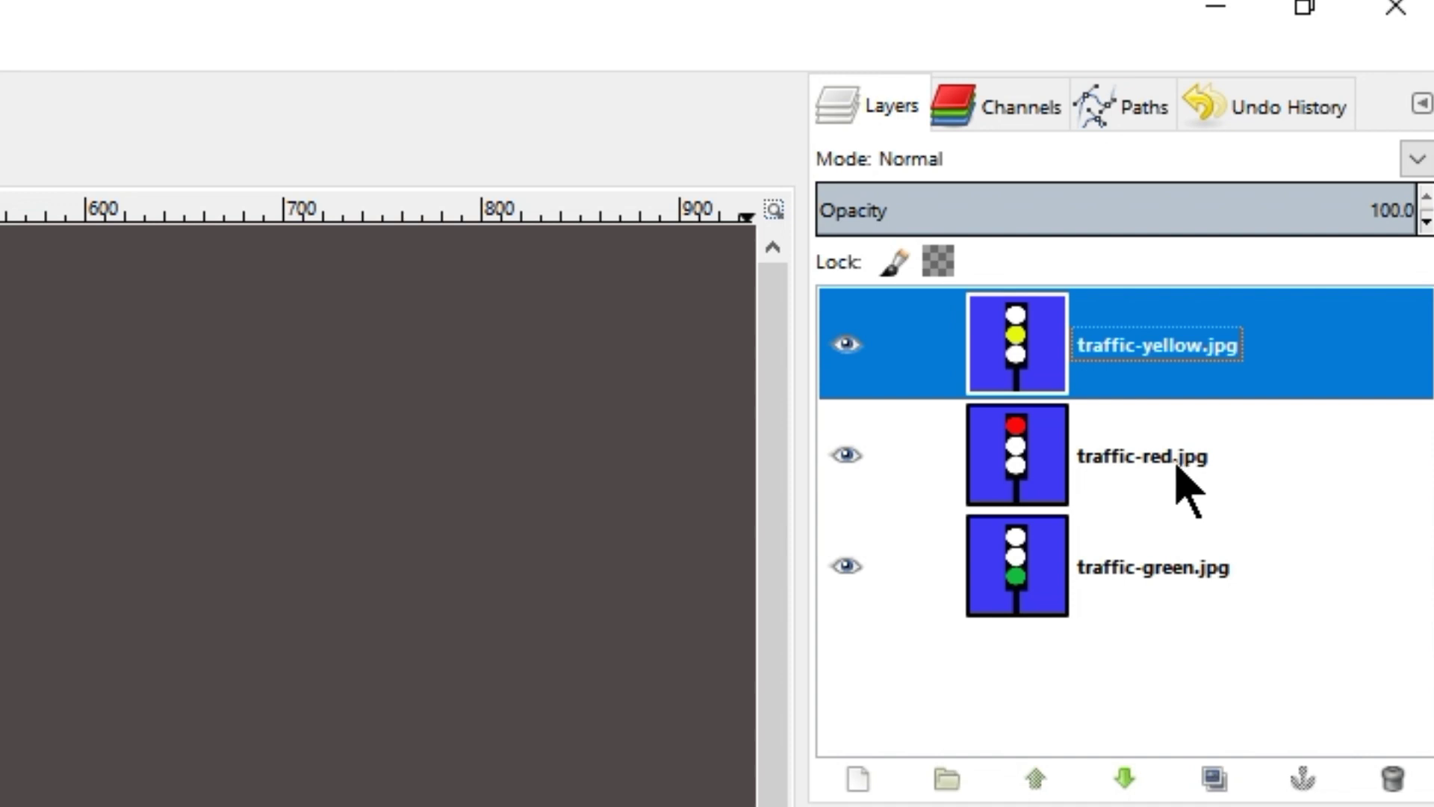
Step: Lower the traffic-red.jpg layer below traffic-green.jpg to the bottom of the stack
{"action": "left_click", "coordinate": [1167, 462]}
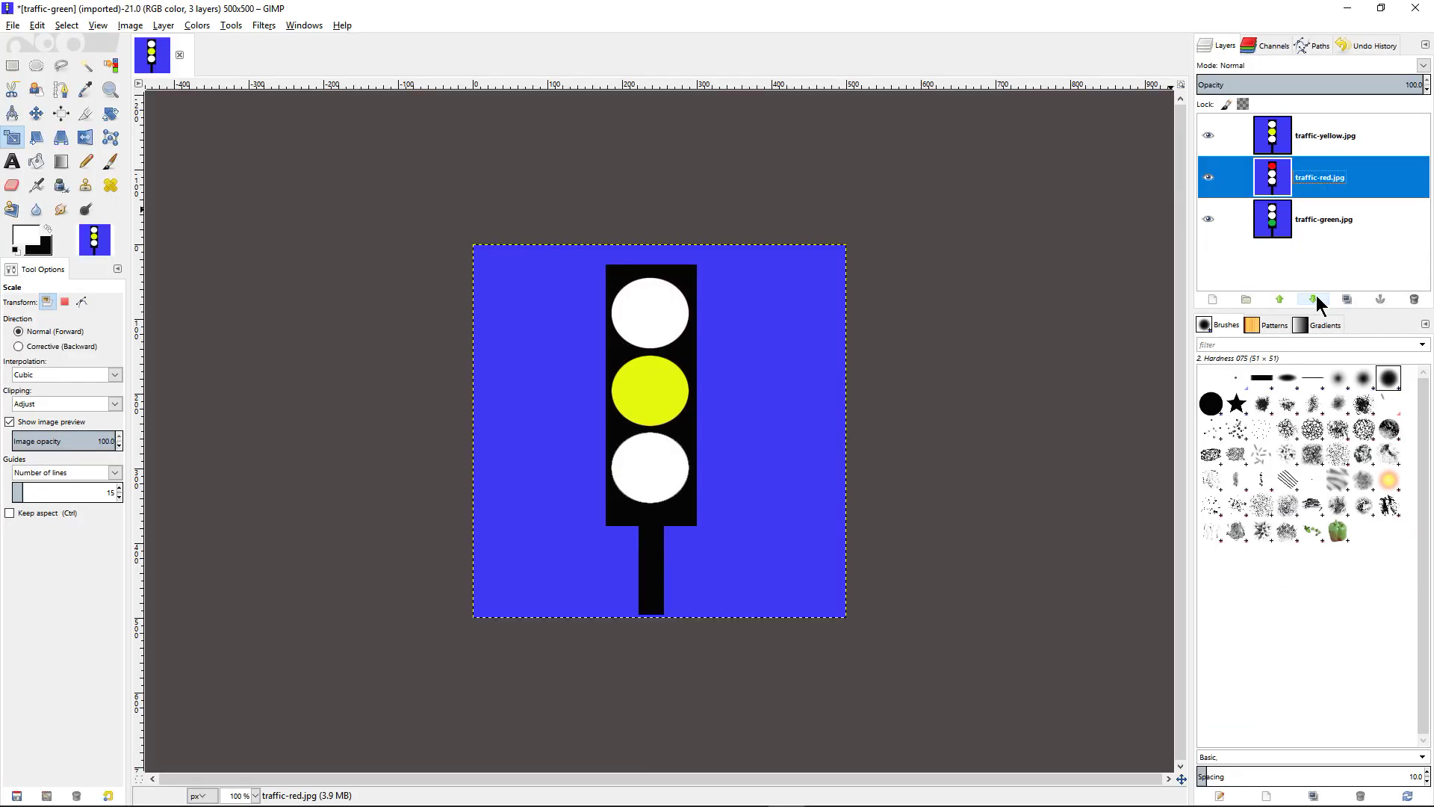
{"action": "left_click", "coordinate": [1124, 778]}
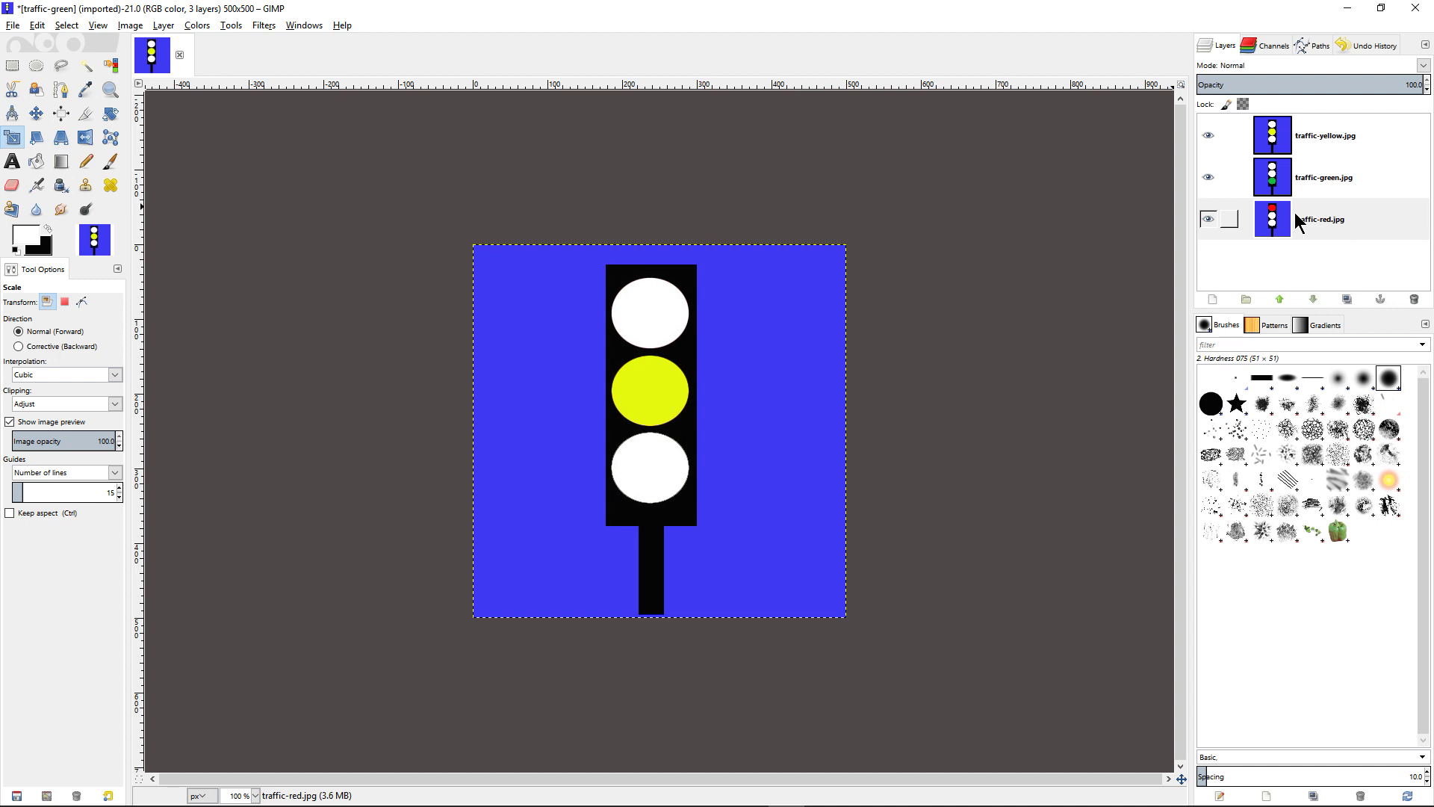
Step: Rename the top layer from traffic-yellow.jpg to 'traffic-yellow (500ms)'
{"action": "double_click", "coordinate": [1337, 136]}
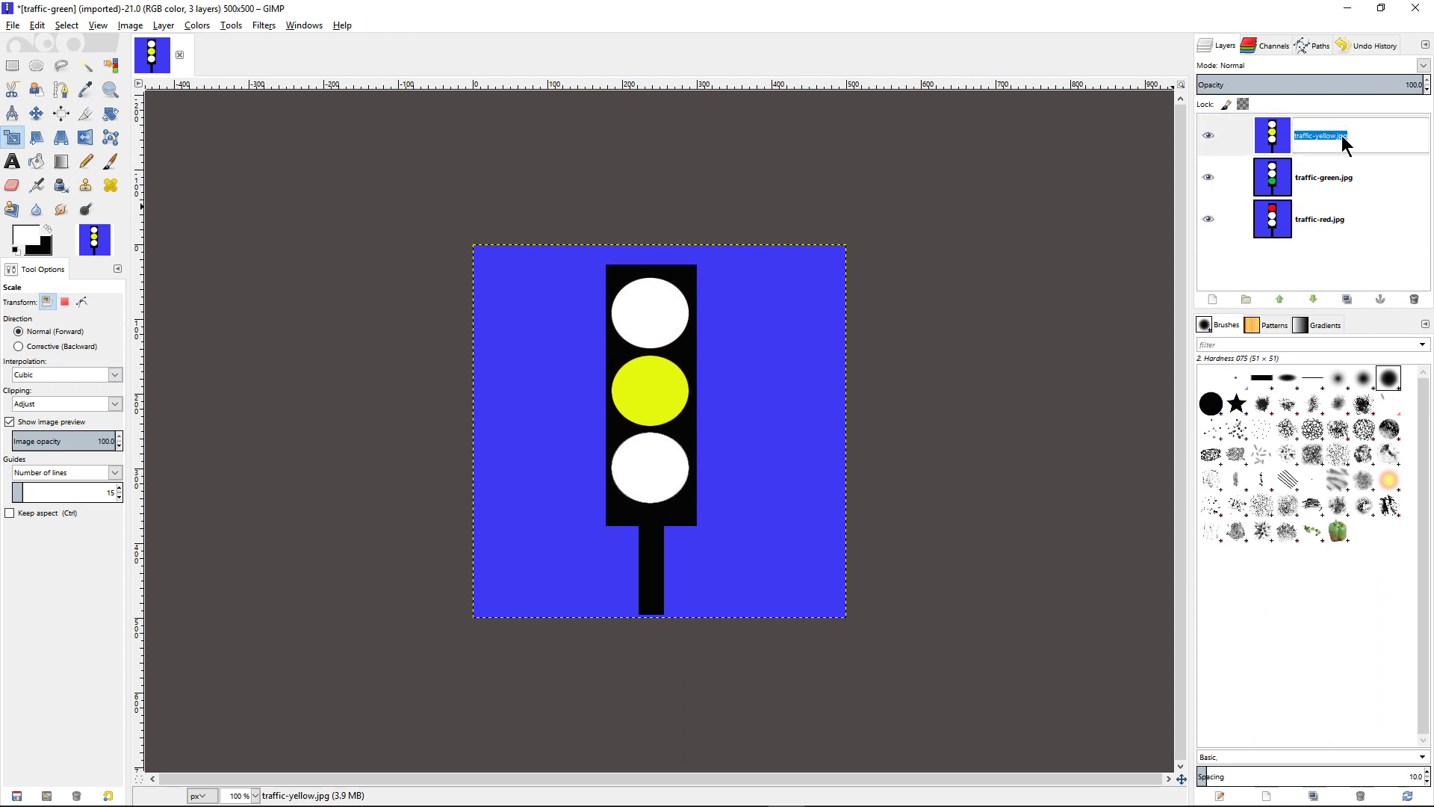
{"action": "left_click", "coordinate": [1358, 139]}
{"action": "key", "text": "Return"}
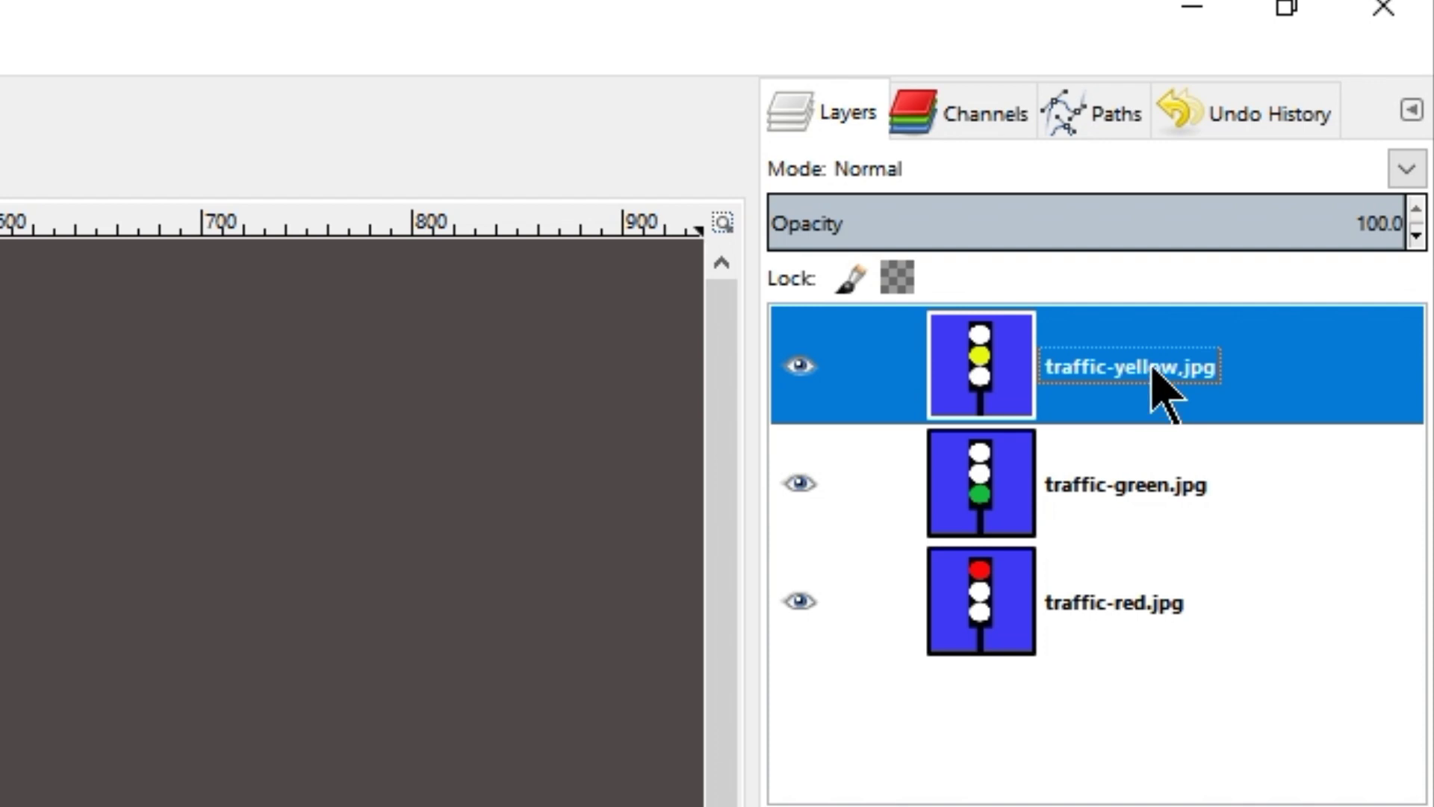
{"action": "left_click", "coordinate": [1170, 366]}
{"action": "left_click", "coordinate": [1219, 361]}
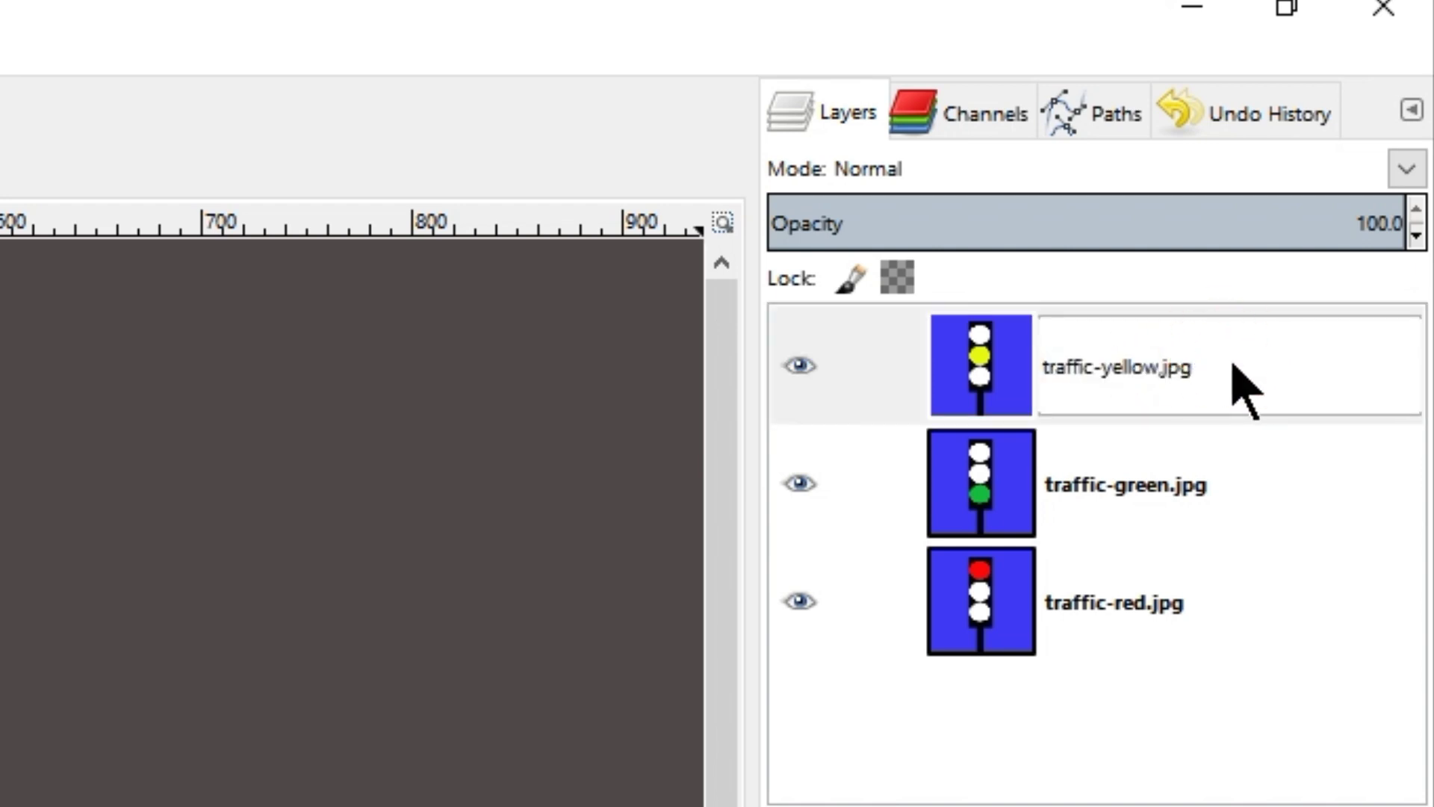
{"action": "key", "text": "BackSpace"}
{"action": "key", "text": "BackSpace"}
{"action": "key", "text": "BackSpace"}
{"action": "key", "text": "BackSpace"}
{"action": "type", "text": "(500"}
{"action": "type", "text": "ms)"}
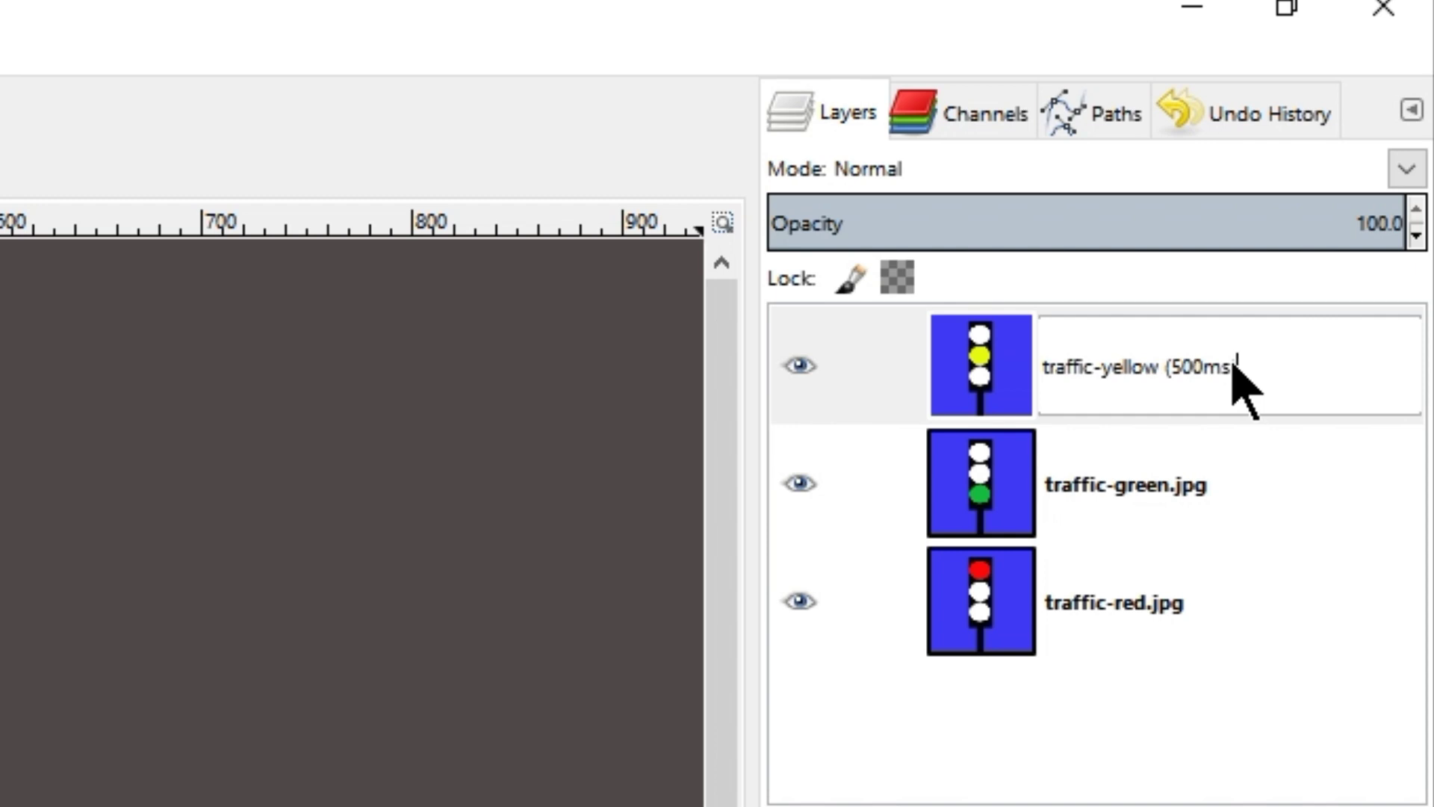
{"action": "key", "text": "Return"}
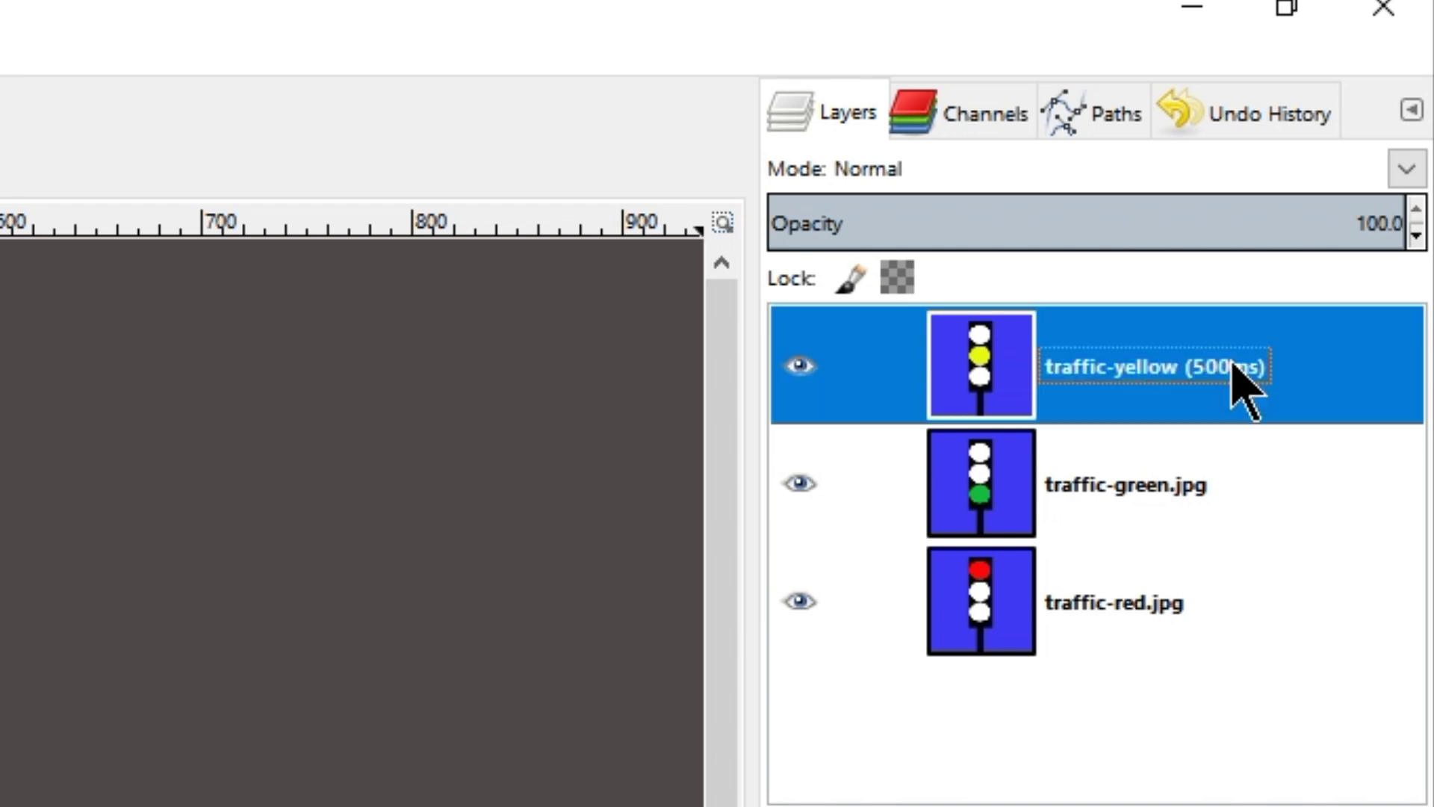
{"action": "double_click", "coordinate": [1145, 487]}
Step: Rename the green layer to 'traffic-green (500ms)'
{"action": "left_click", "coordinate": [1221, 486]}
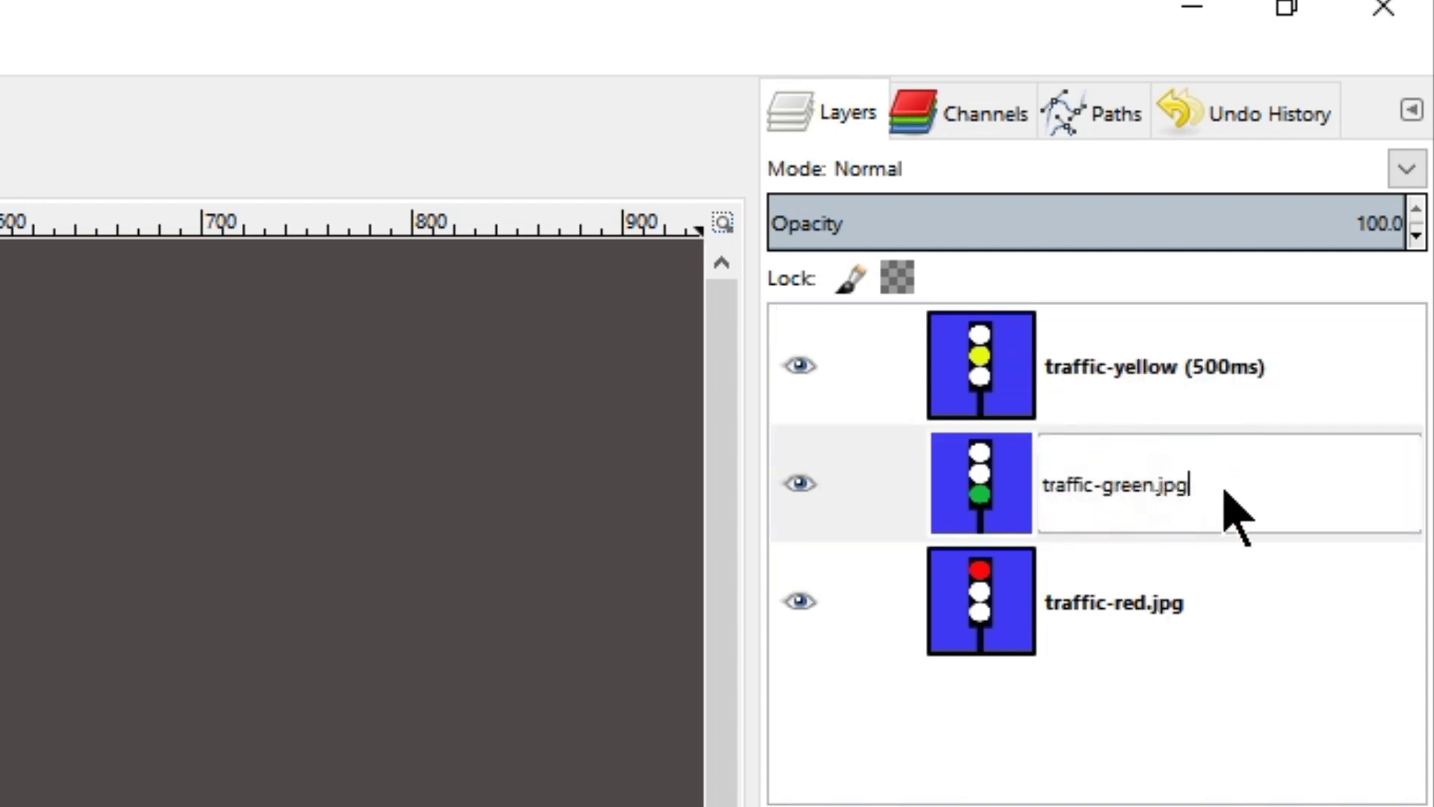
{"action": "key", "text": "BackSpace"}
{"action": "key", "text": "BackSpace"}
{"action": "key", "text": "BackSpace"}
{"action": "key", "text": "BackSpace"}
{"action": "type", "text": "(500ms"}
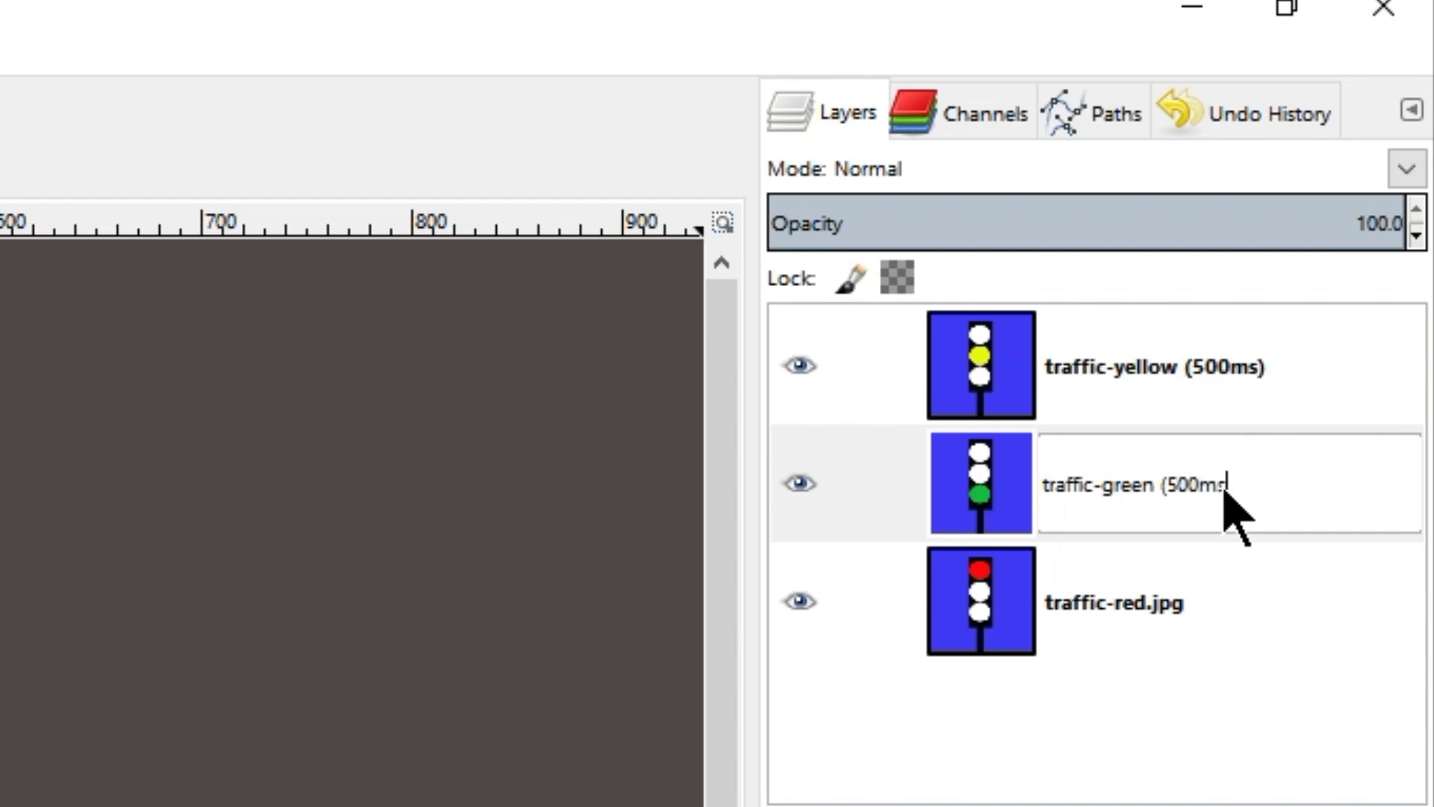
{"action": "type", "text": ")"}
{"action": "key", "text": "Return"}
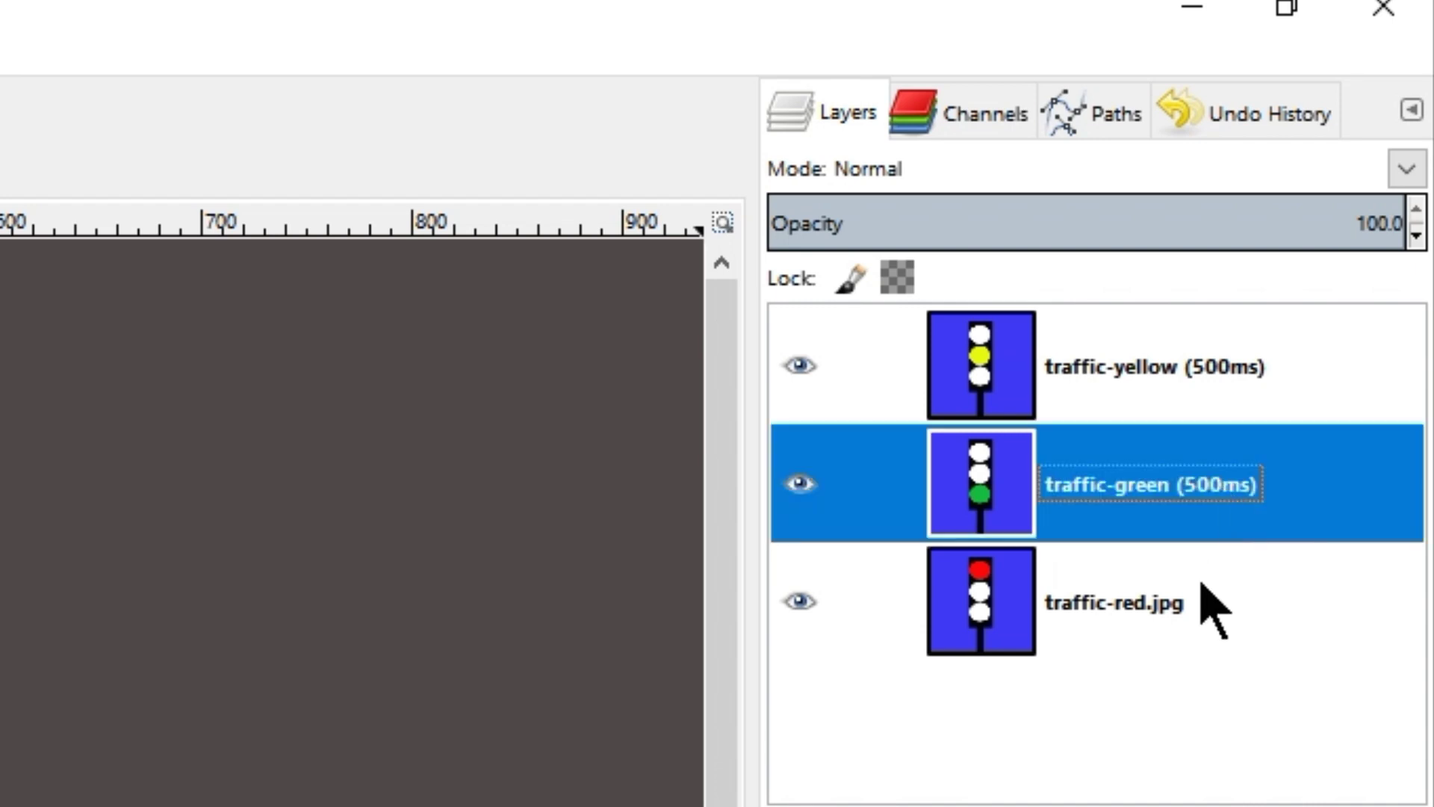
Step: Rename the red layer to 'traffic-red (500ms)'
{"action": "double_click", "coordinate": [1154, 602]}
{"action": "left_click", "coordinate": [1177, 598]}
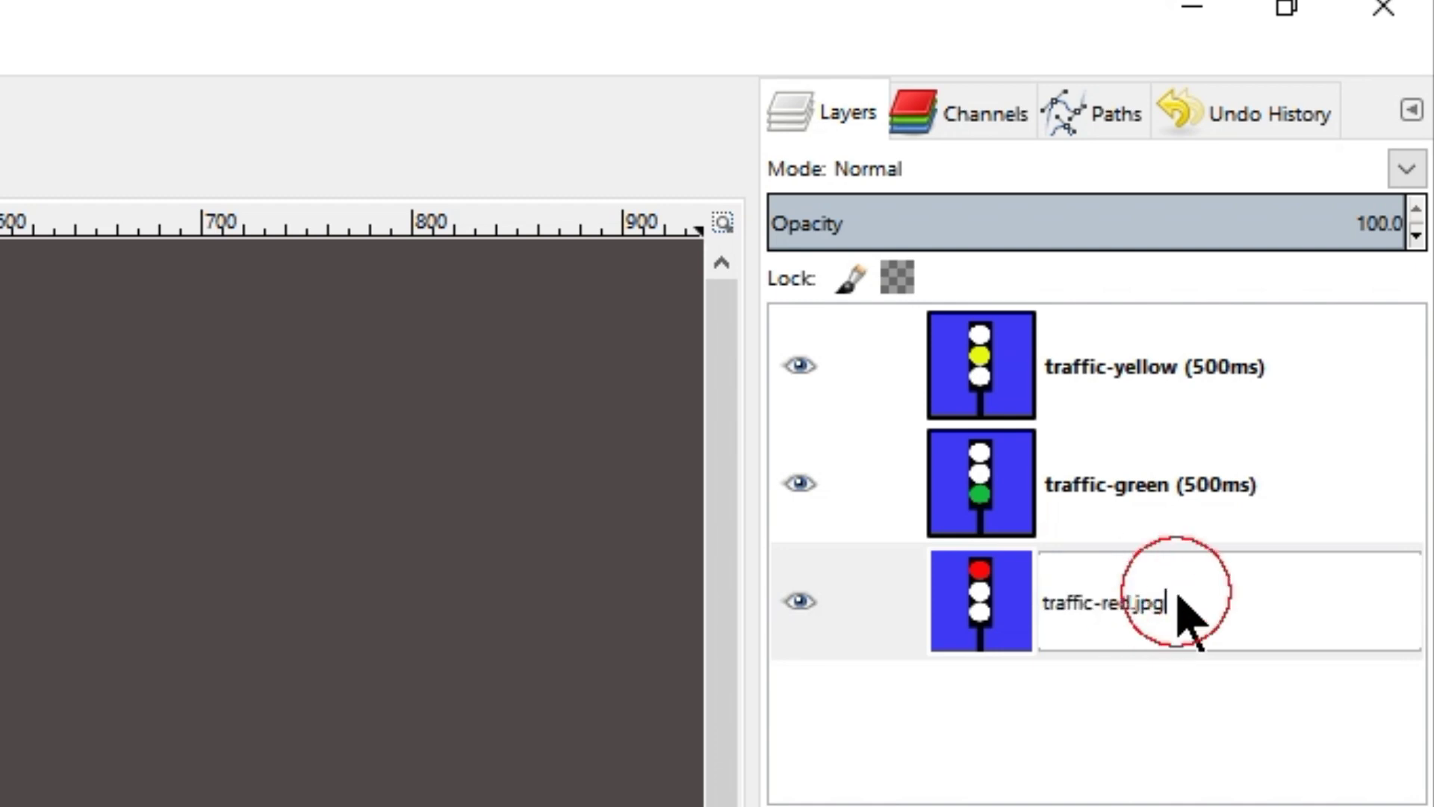
{"action": "key", "text": "BackSpace"}
{"action": "key", "text": "BackSpace"}
{"action": "key", "text": "BackSpace"}
{"action": "key", "text": "BackSpace"}
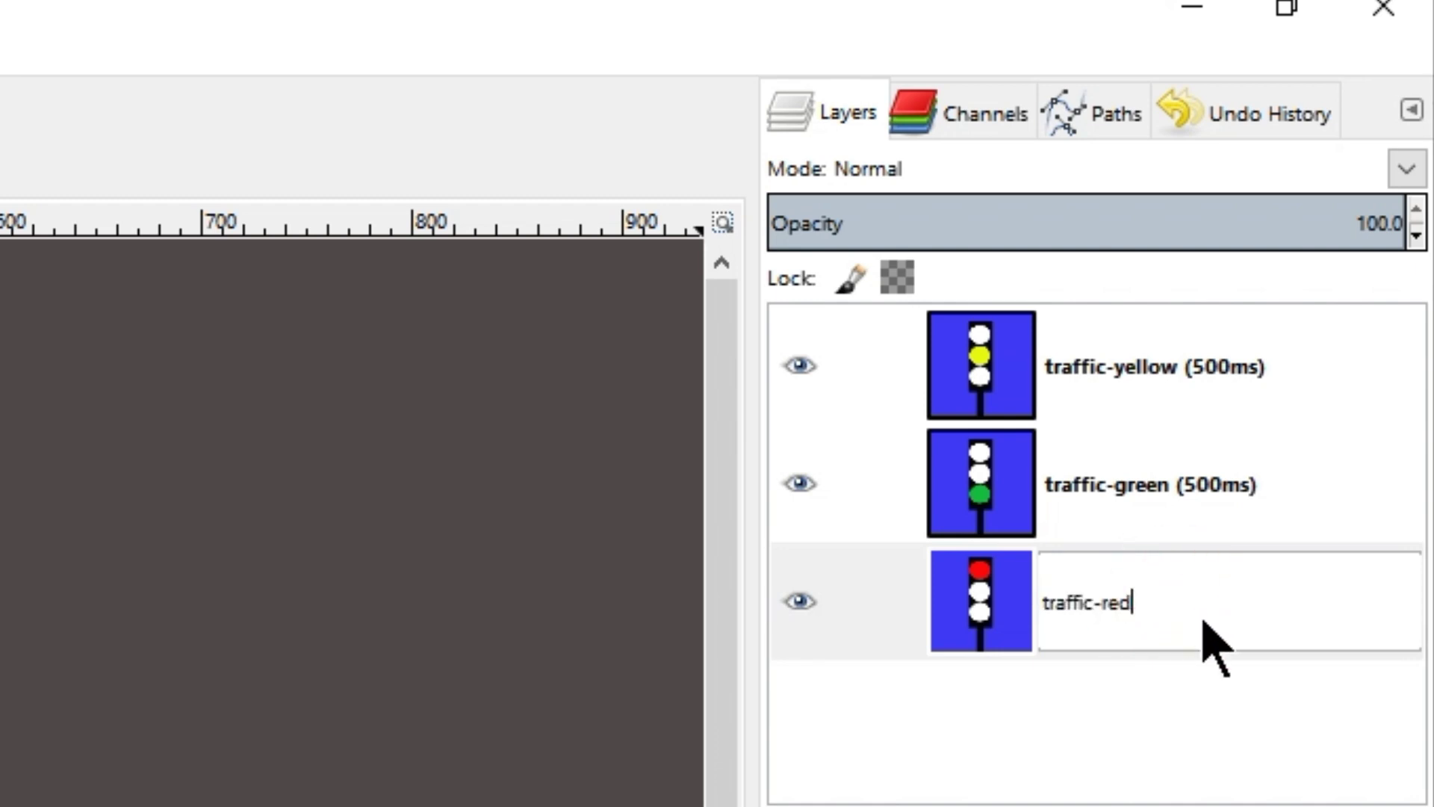
{"action": "type", "text": "(500ms"}
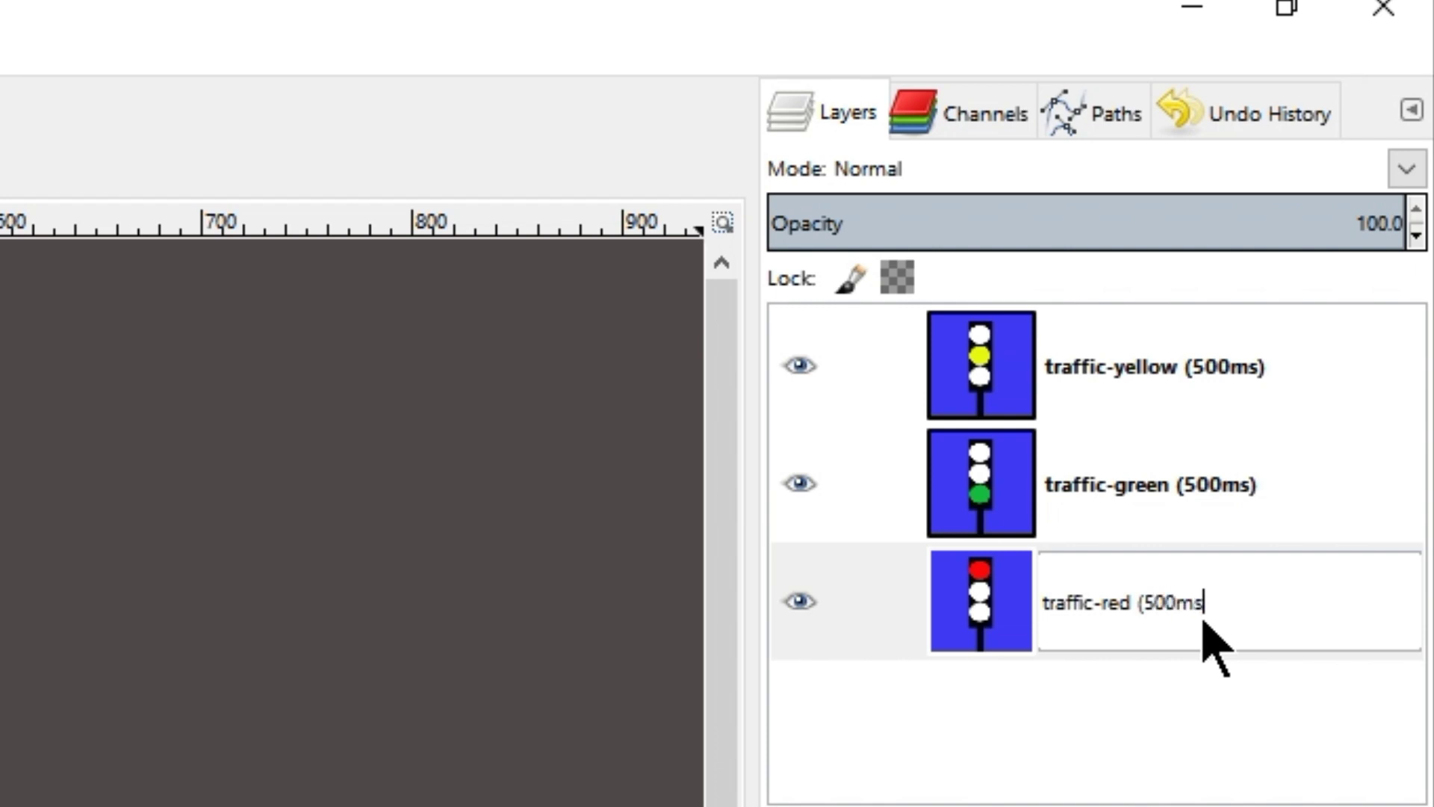
{"action": "type", "text": ")"}
{"action": "key", "text": "Return"}
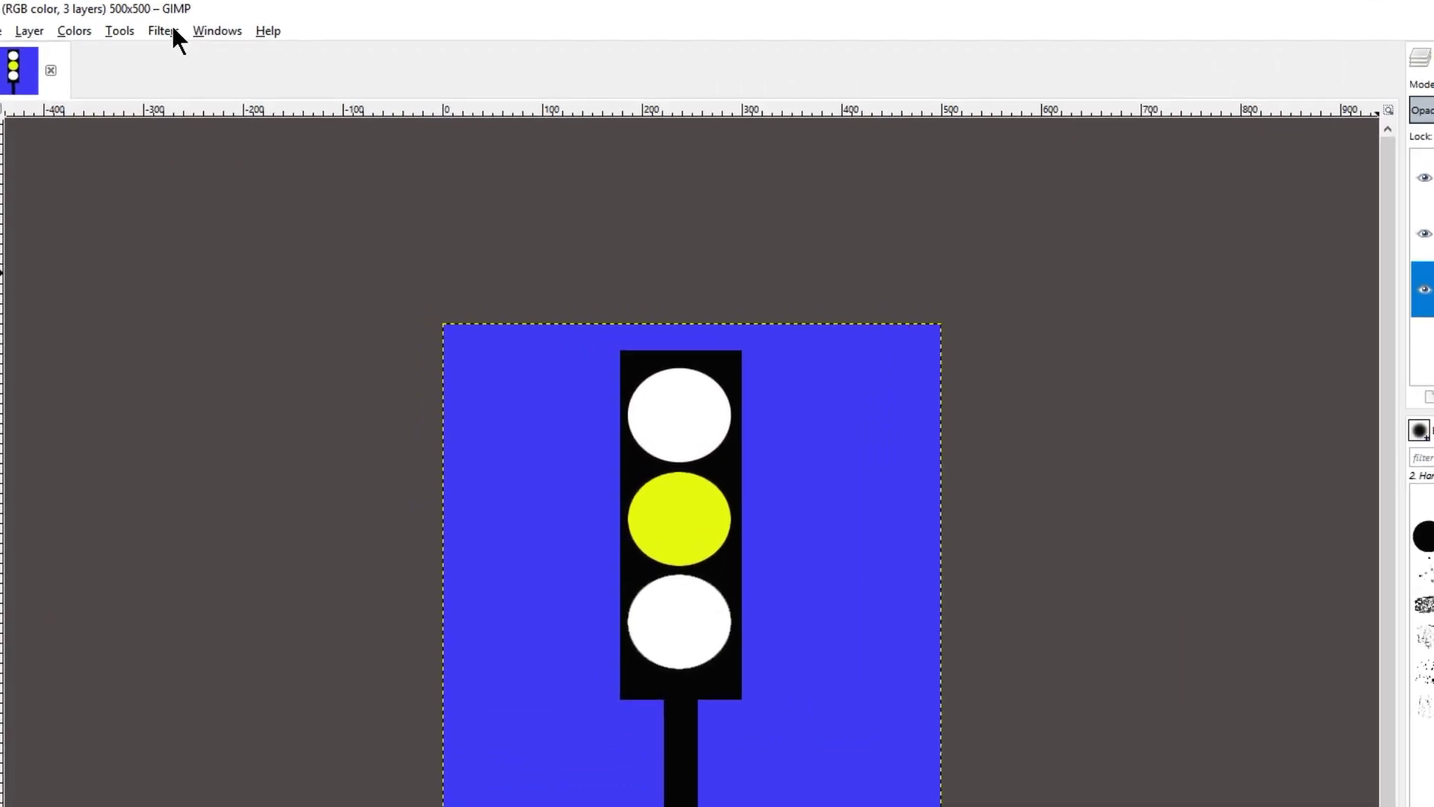
{"action": "left_click", "coordinate": [162, 30]}
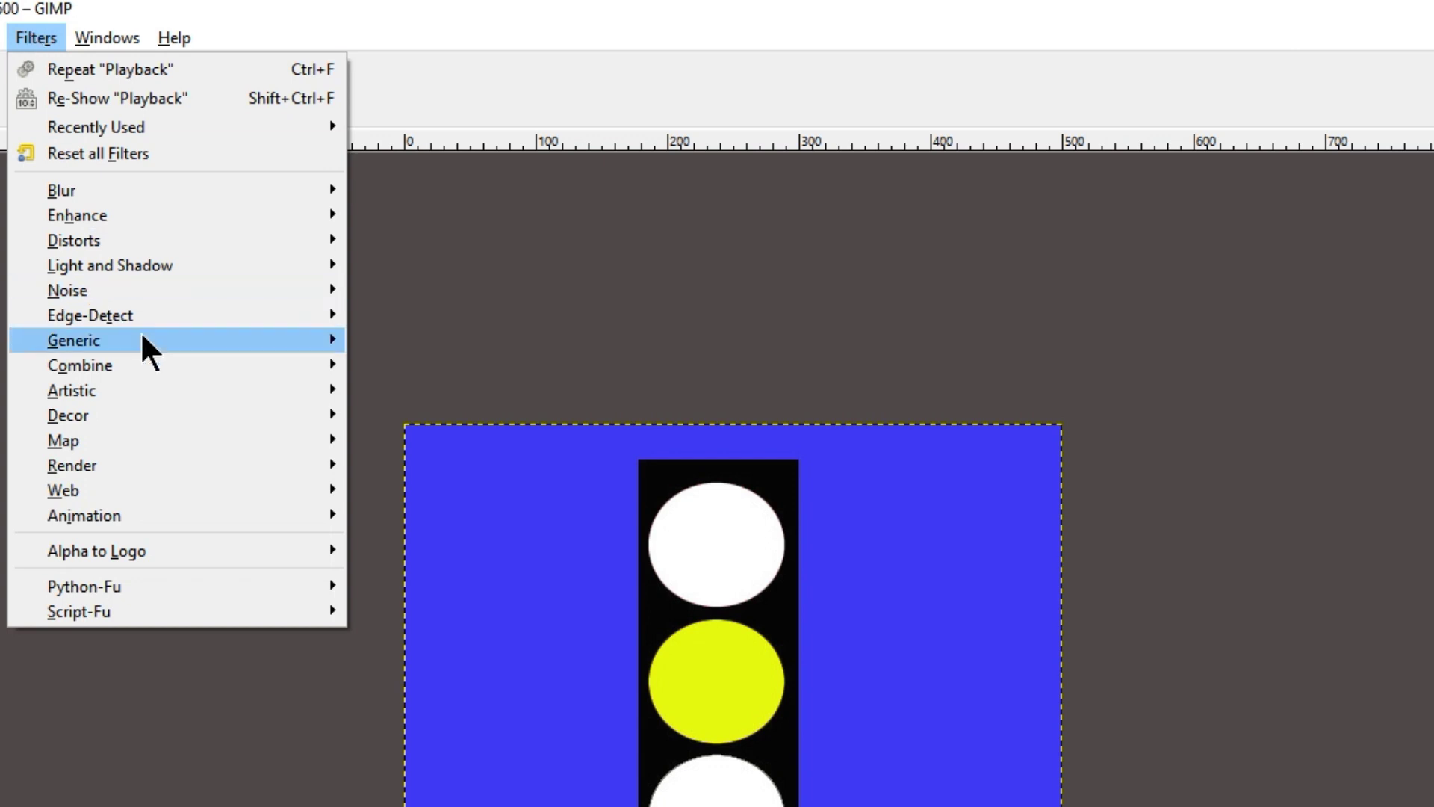
{"action": "mouse_move", "coordinate": [231, 521]}
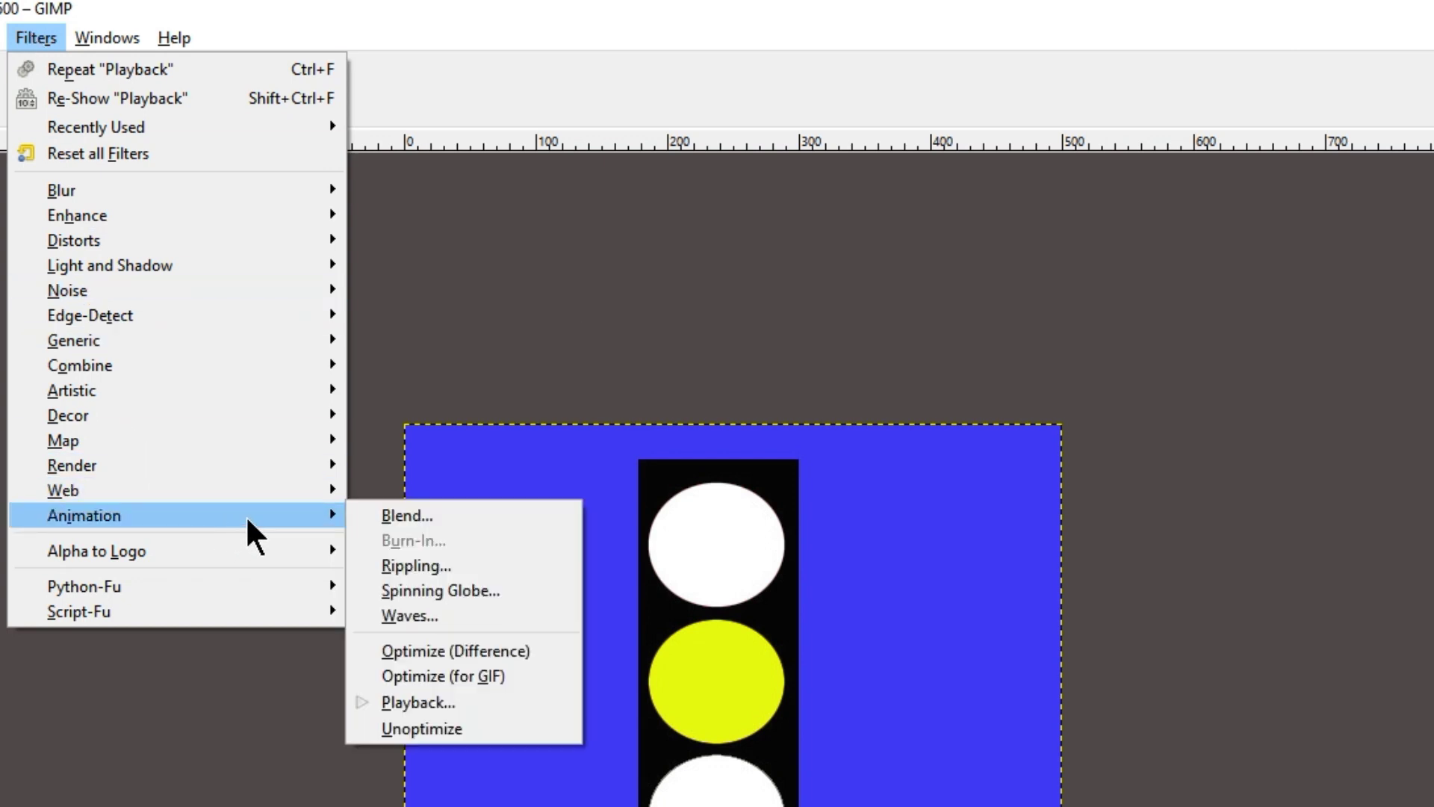
{"action": "left_click", "coordinate": [456, 704]}
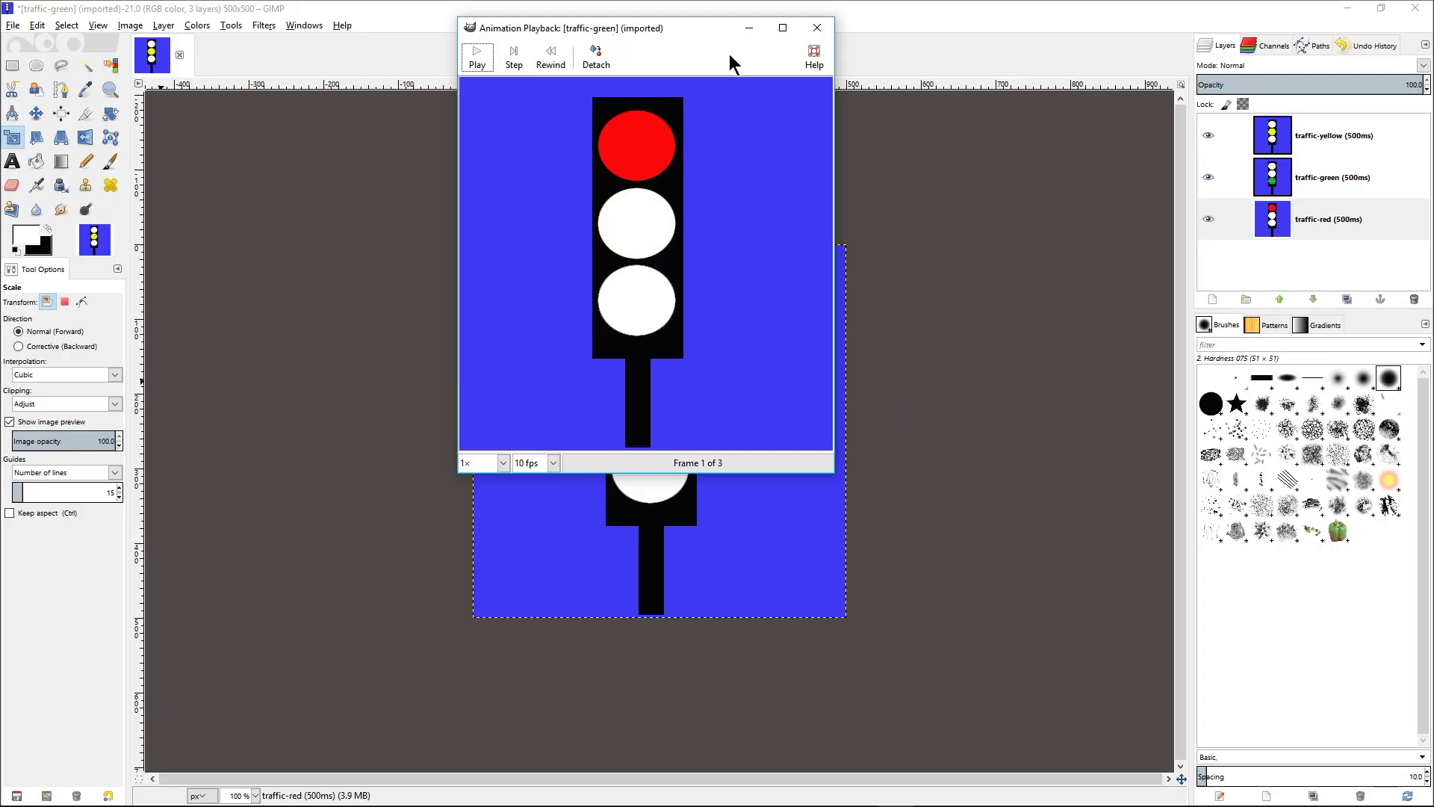
{"action": "left_click", "coordinate": [475, 60]}
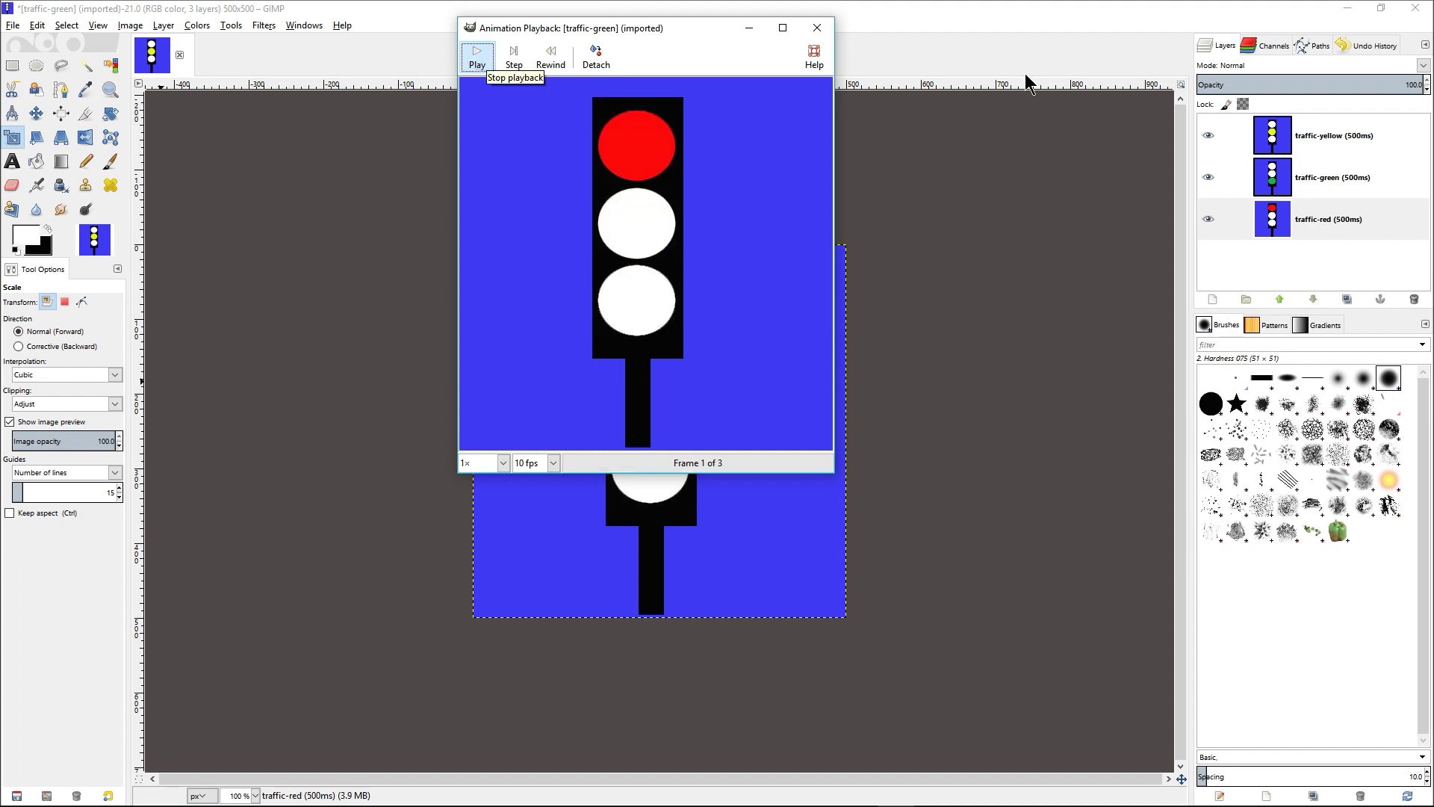
{"action": "left_click", "coordinate": [817, 28]}
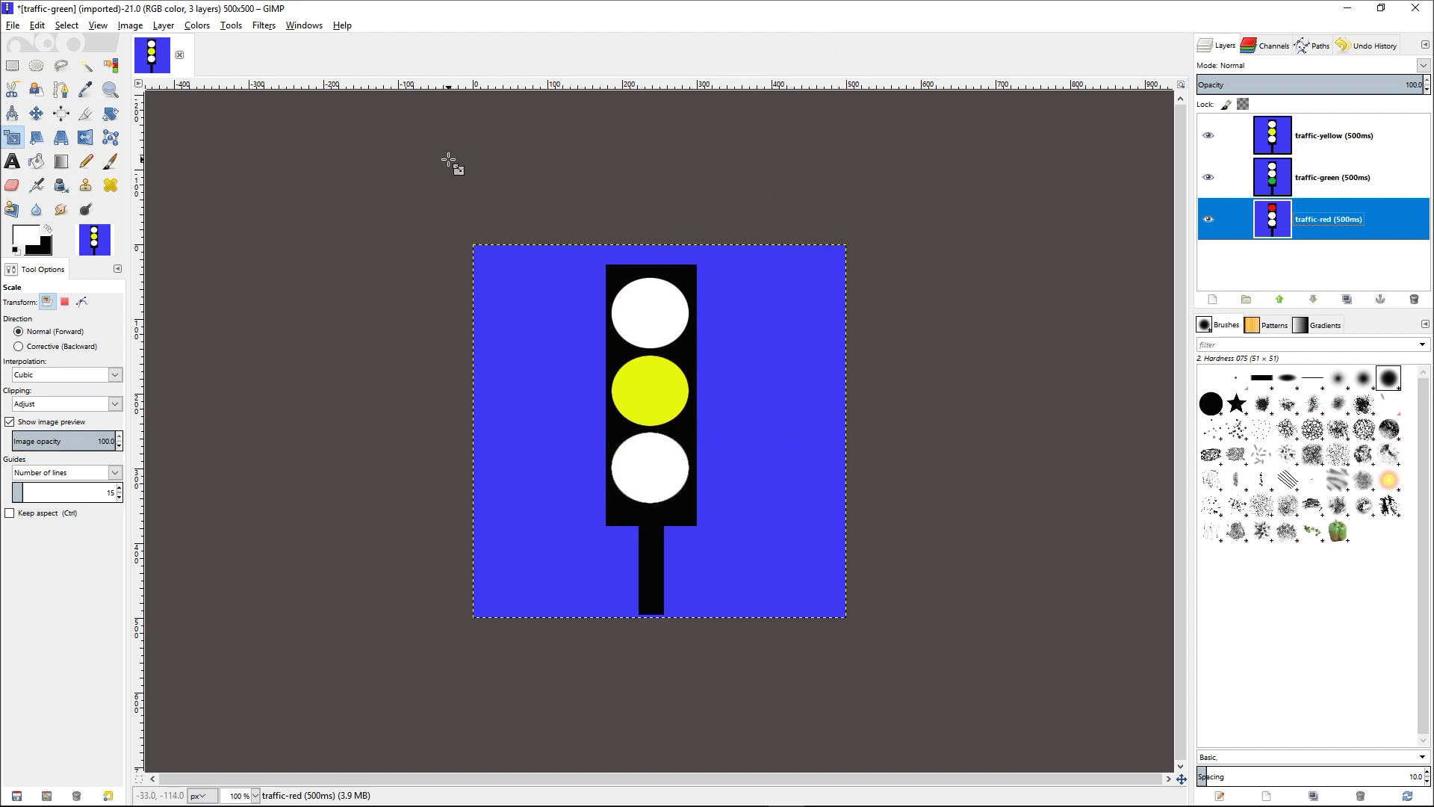
Step: Start Export As with GIF image selected as the file type
{"action": "left_click", "coordinate": [12, 24]}
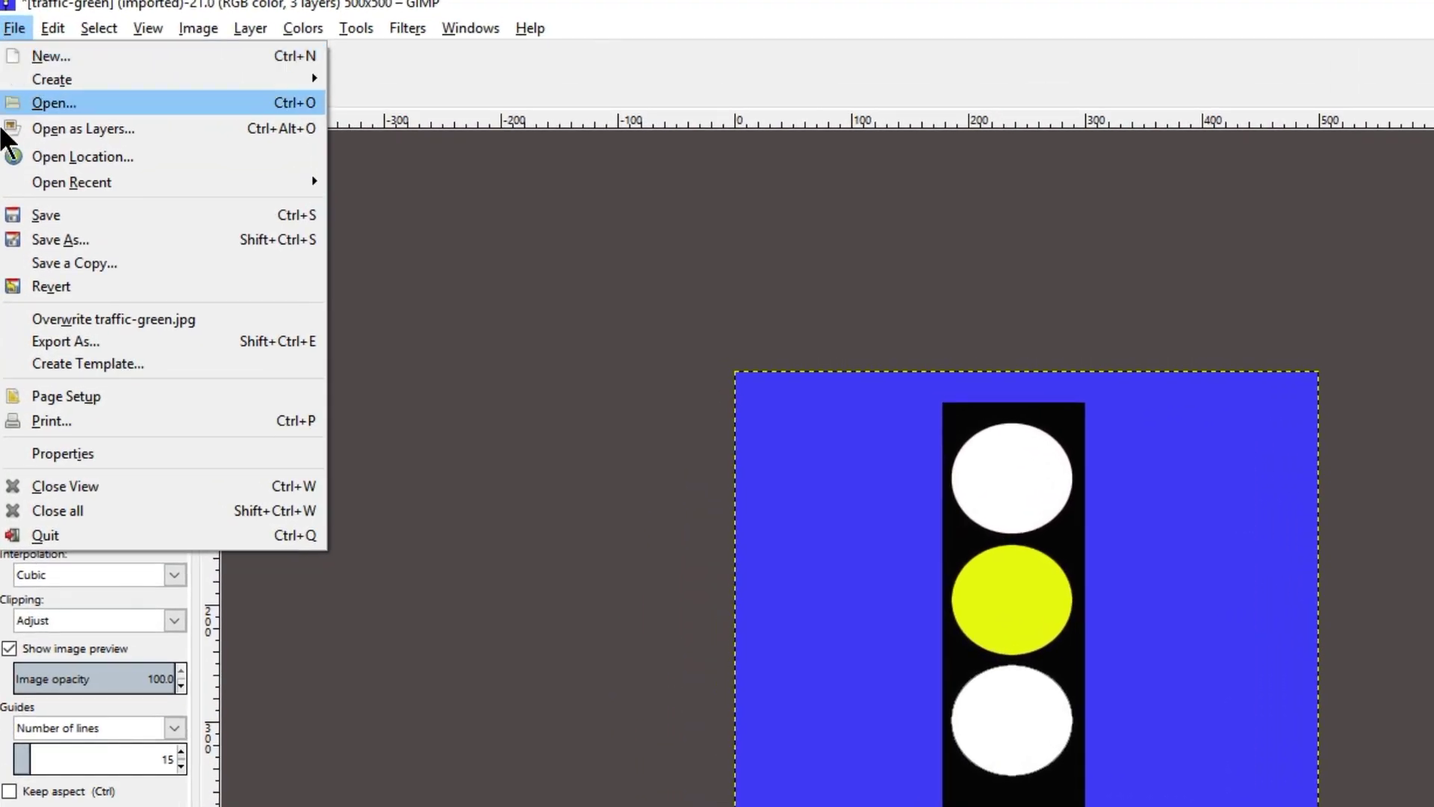
{"action": "left_click", "coordinate": [88, 341]}
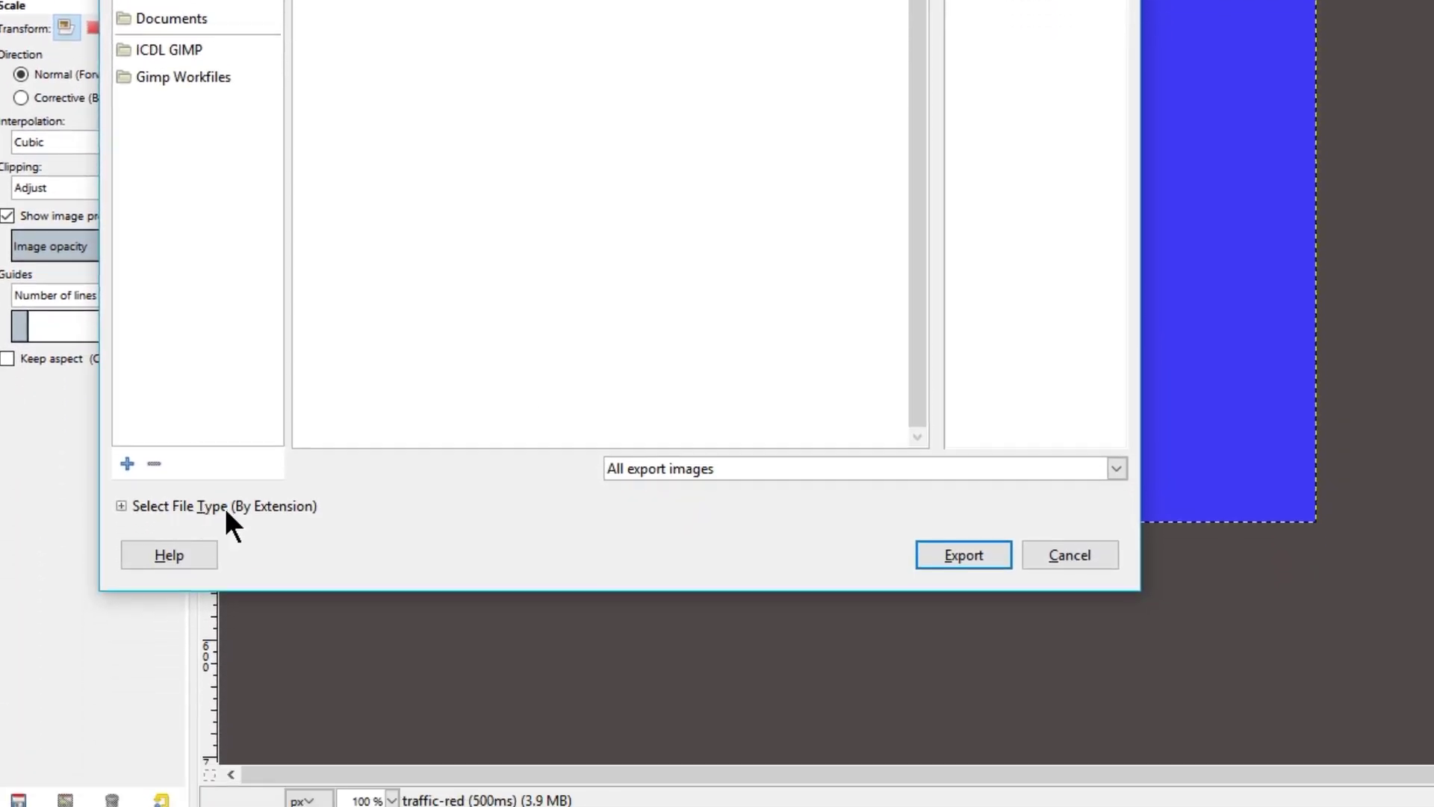
{"action": "left_click", "coordinate": [121, 506]}
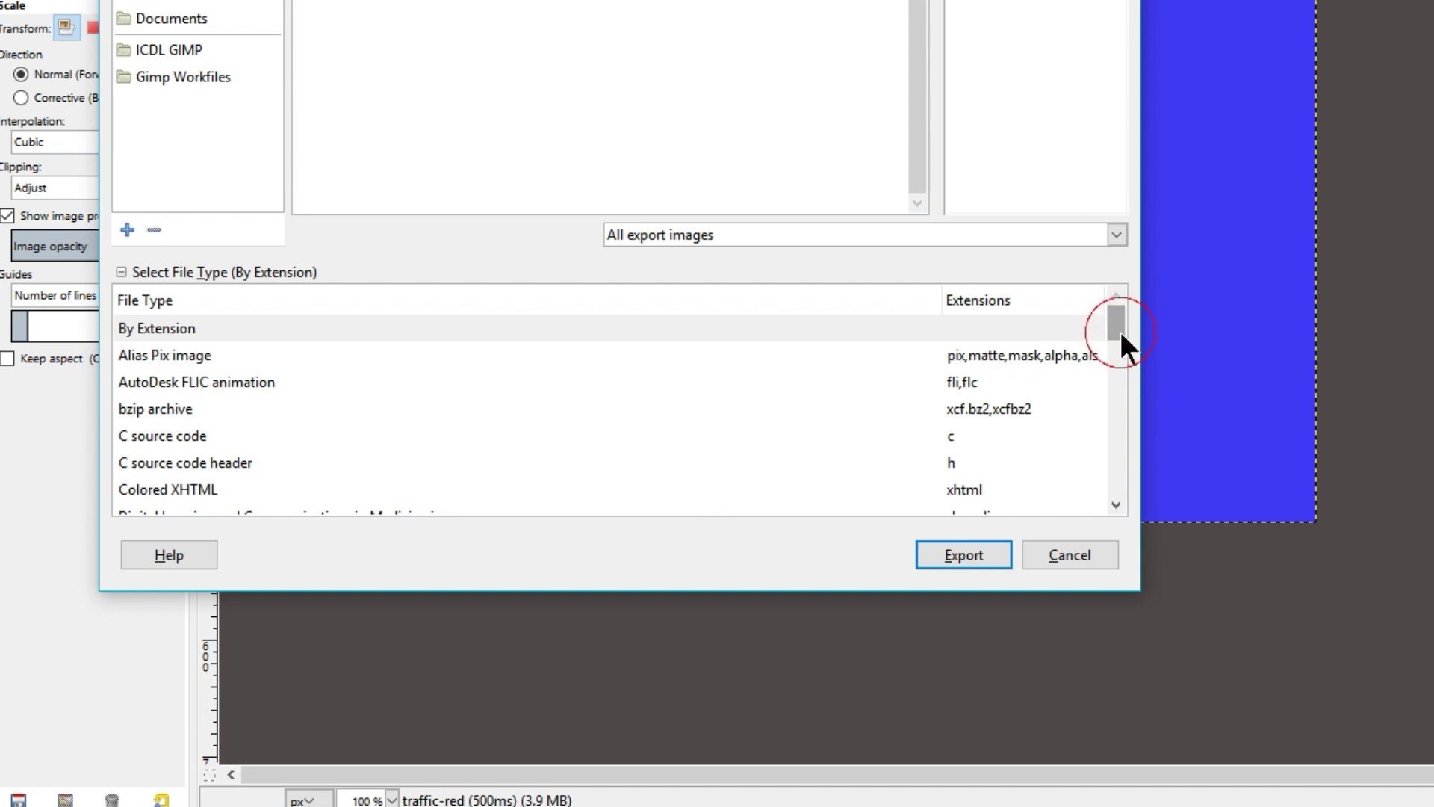
{"action": "left_click_drag", "start_coordinate": [1119, 330], "coordinate": [1119, 365]}
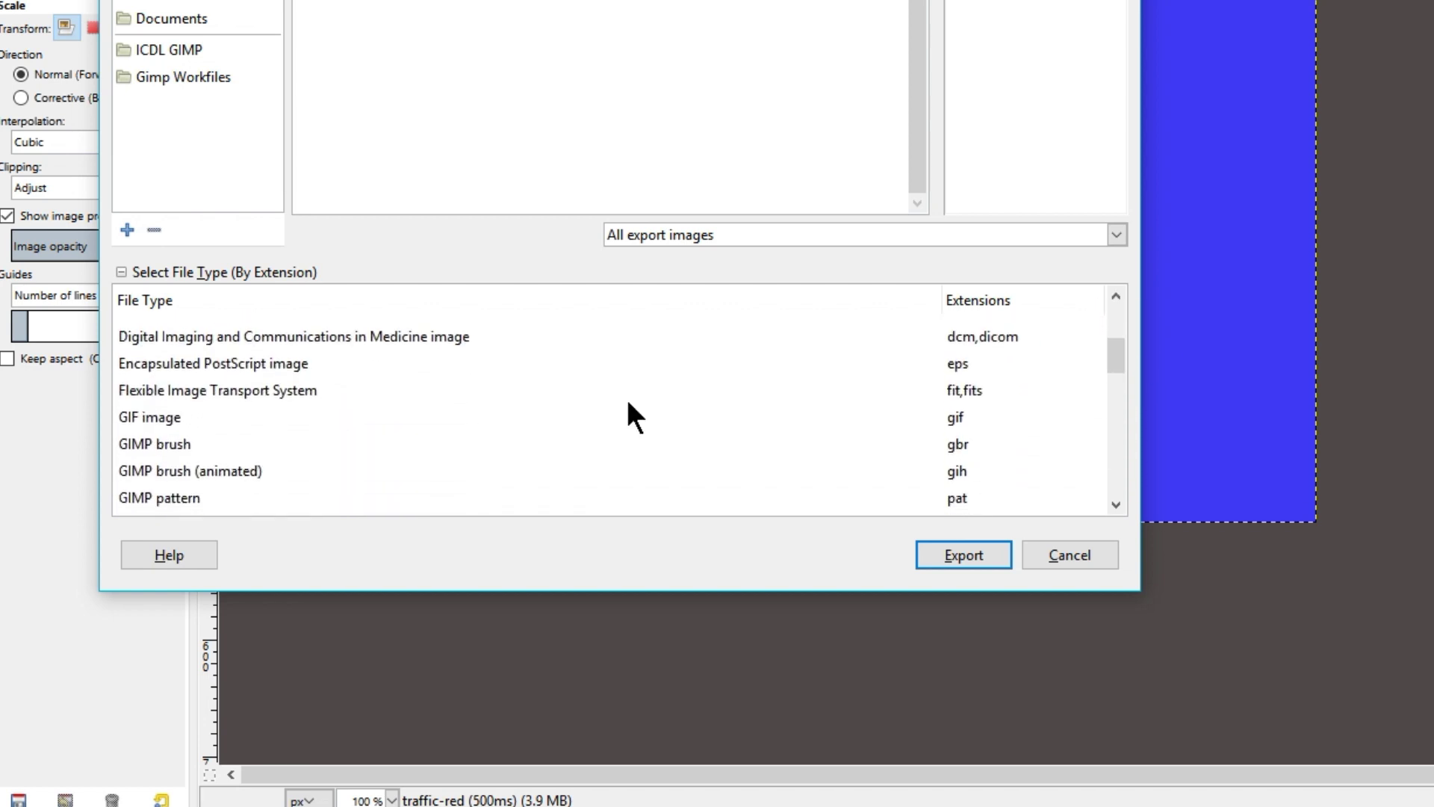
{"action": "left_click", "coordinate": [150, 416]}
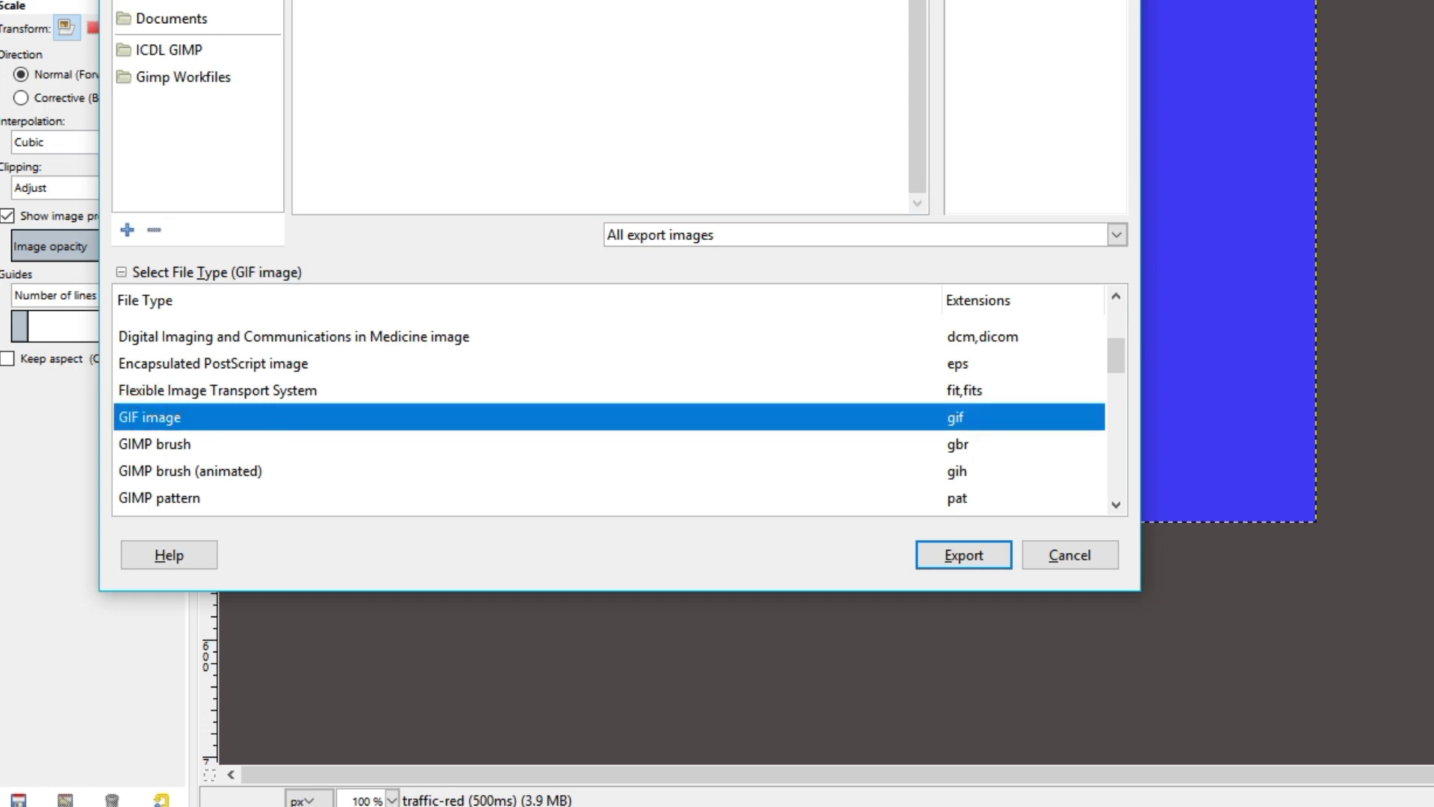
{"action": "left_click", "coordinate": [994, 556]}
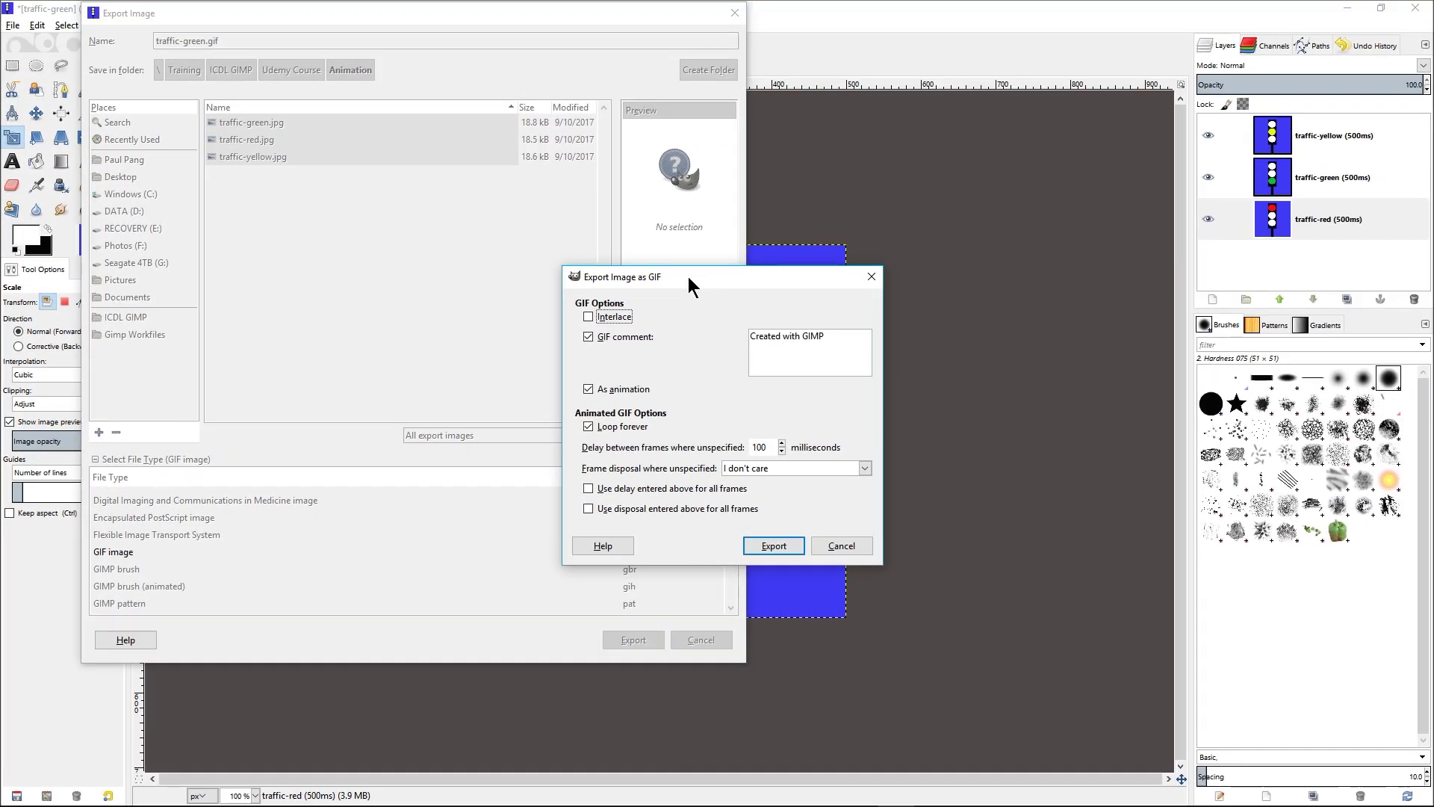
Step: Toggle one delay for all frames and export the looping animation as traffic-green.gif
{"action": "left_click_drag", "start_coordinate": [827, 171], "coordinate": [669, 0]}
{"action": "left_click_drag", "start_coordinate": [557, 105], "coordinate": [471, 32]}
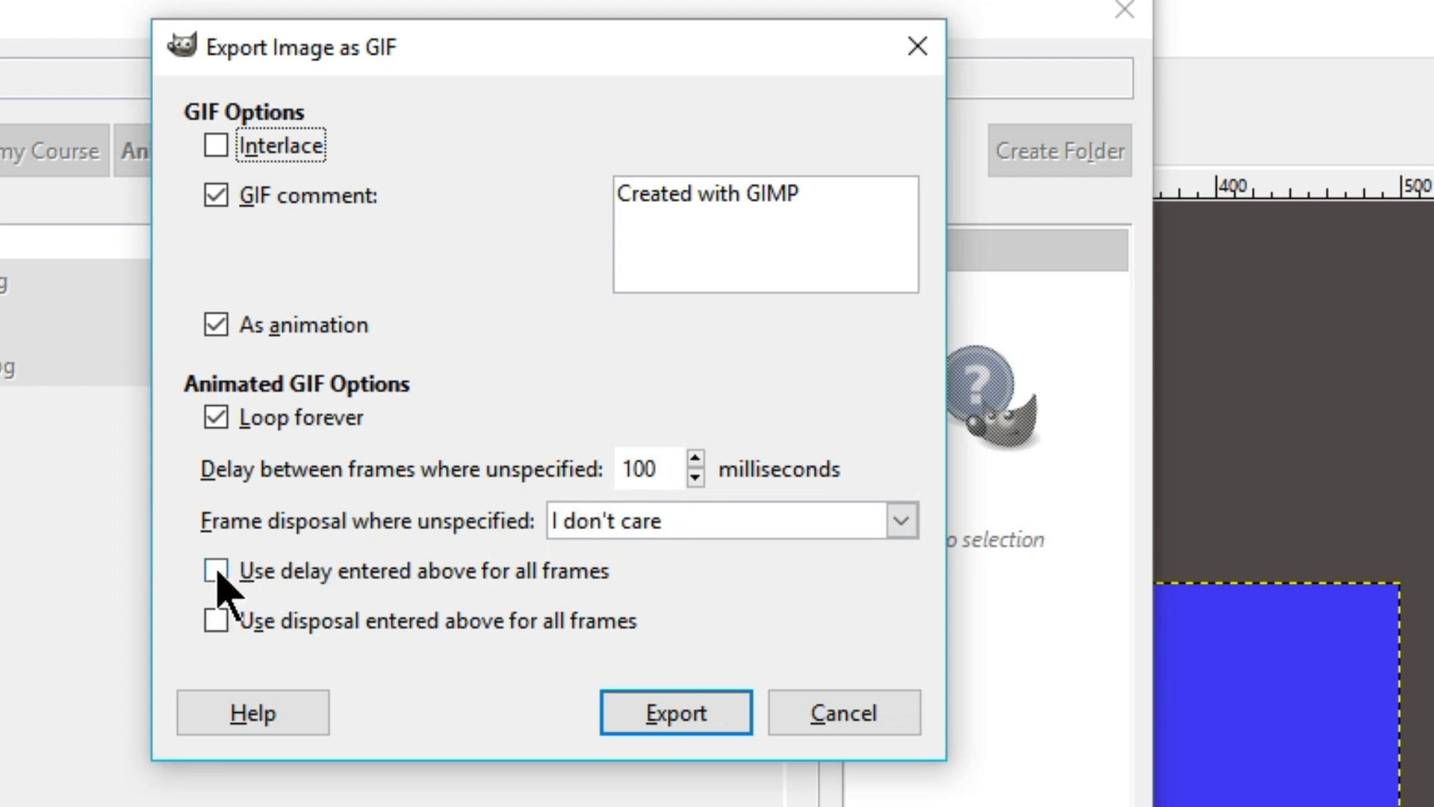
{"action": "left_click", "coordinate": [217, 572]}
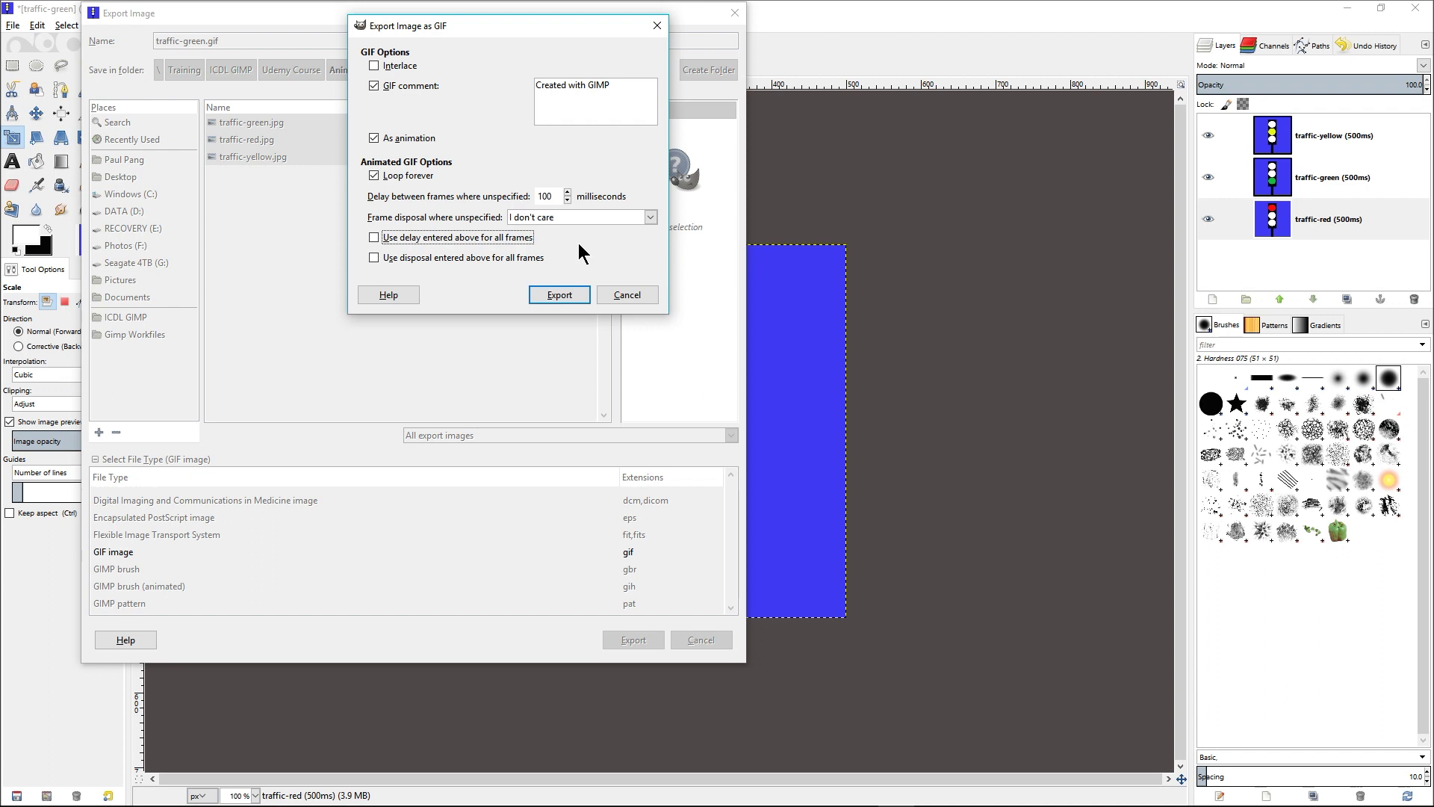
{"action": "left_click", "coordinate": [504, 28]}
{"action": "left_click_drag", "start_coordinate": [504, 28], "coordinate": [510, 28]}
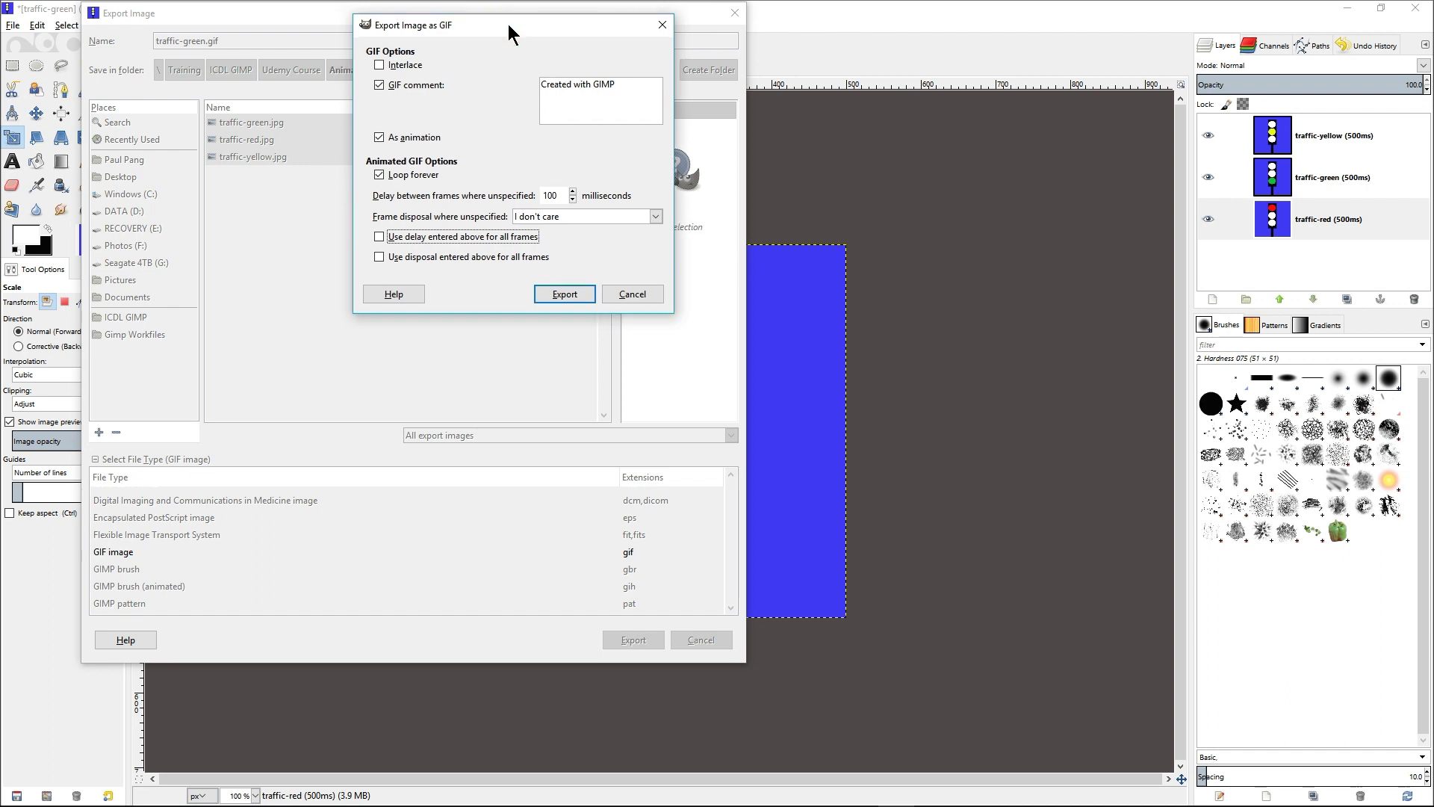
{"action": "left_click", "coordinate": [564, 295]}
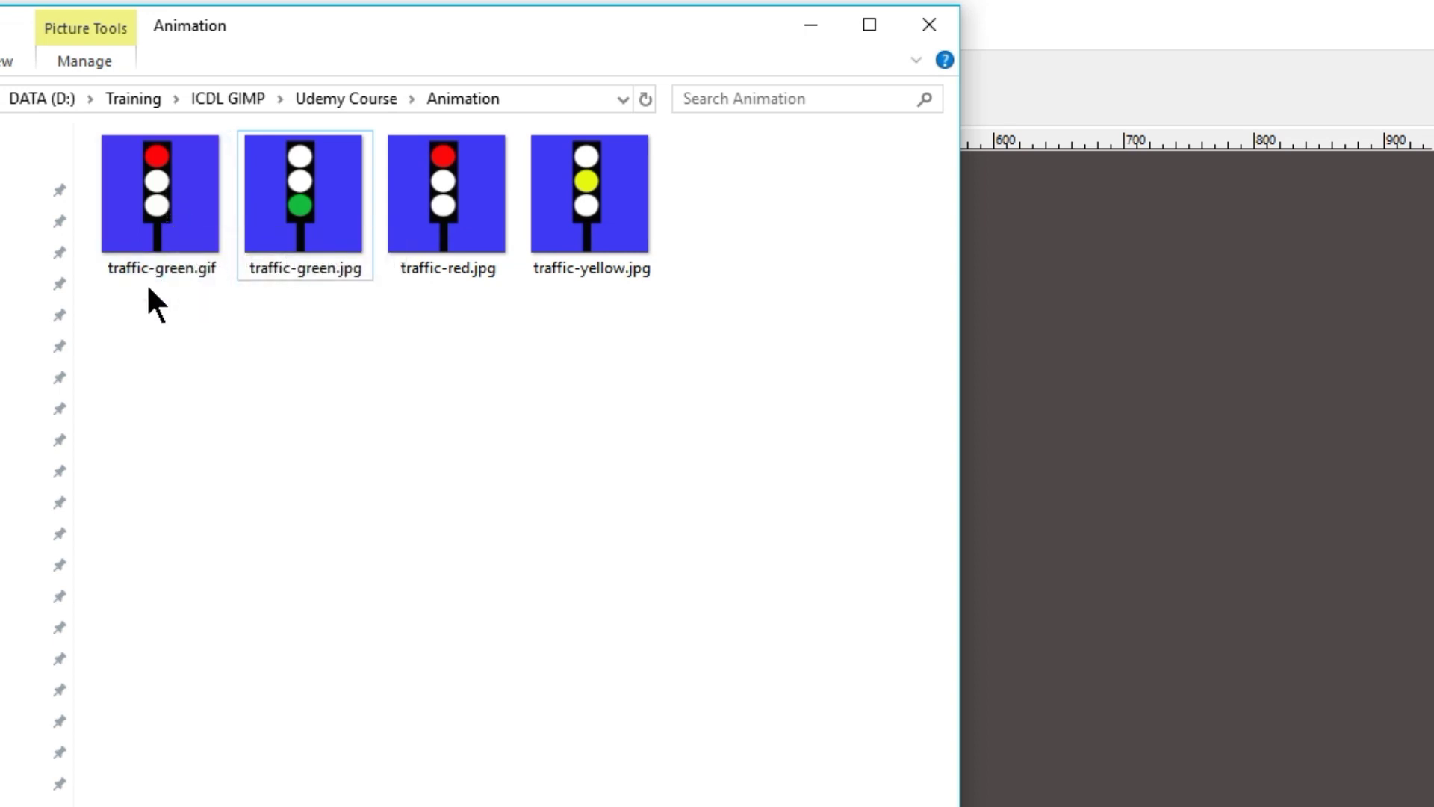
Step: Open traffic-green.gif in Google Chrome from its Open with context menu
{"action": "mouse_move", "coordinate": [163, 185]}
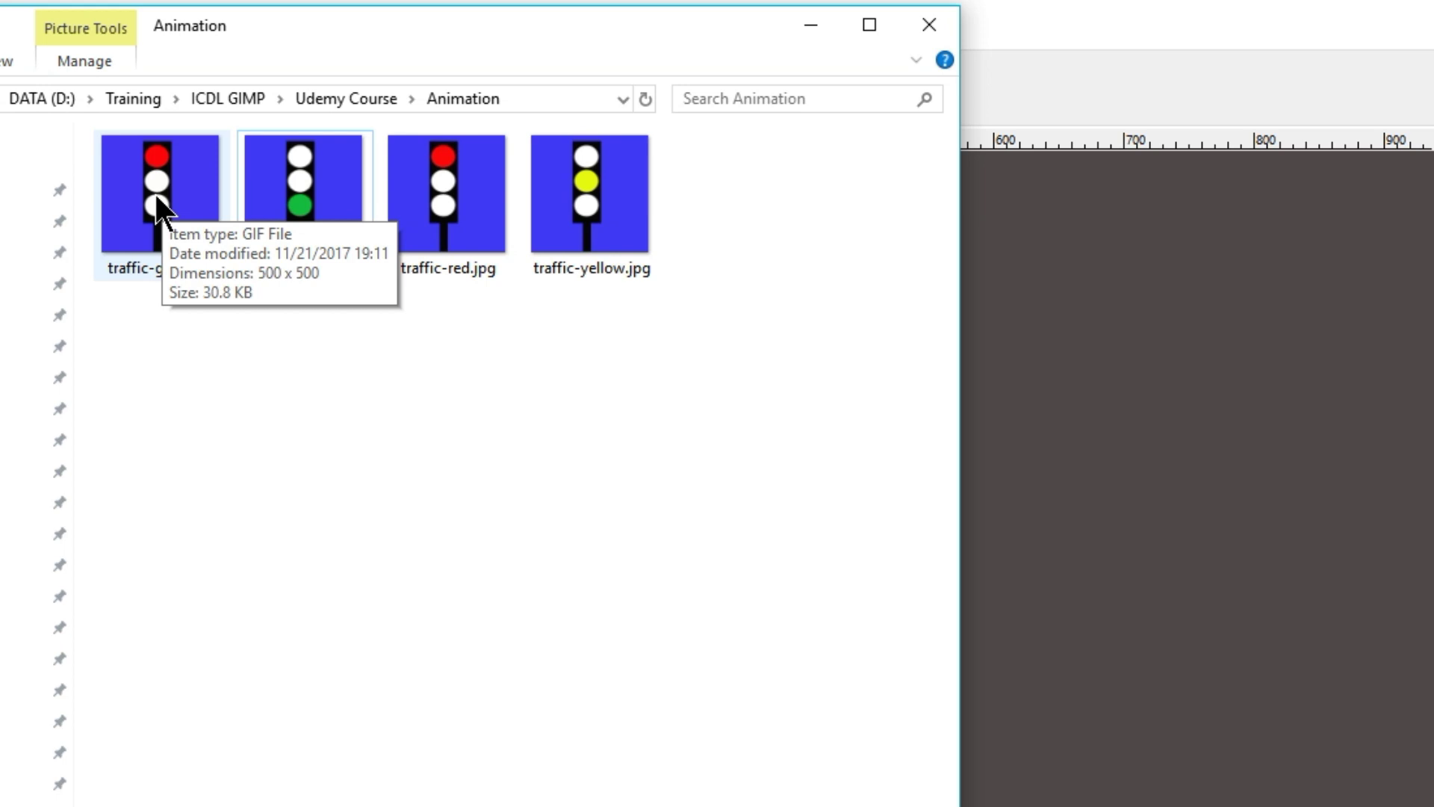
{"action": "right_click", "coordinate": [154, 192]}
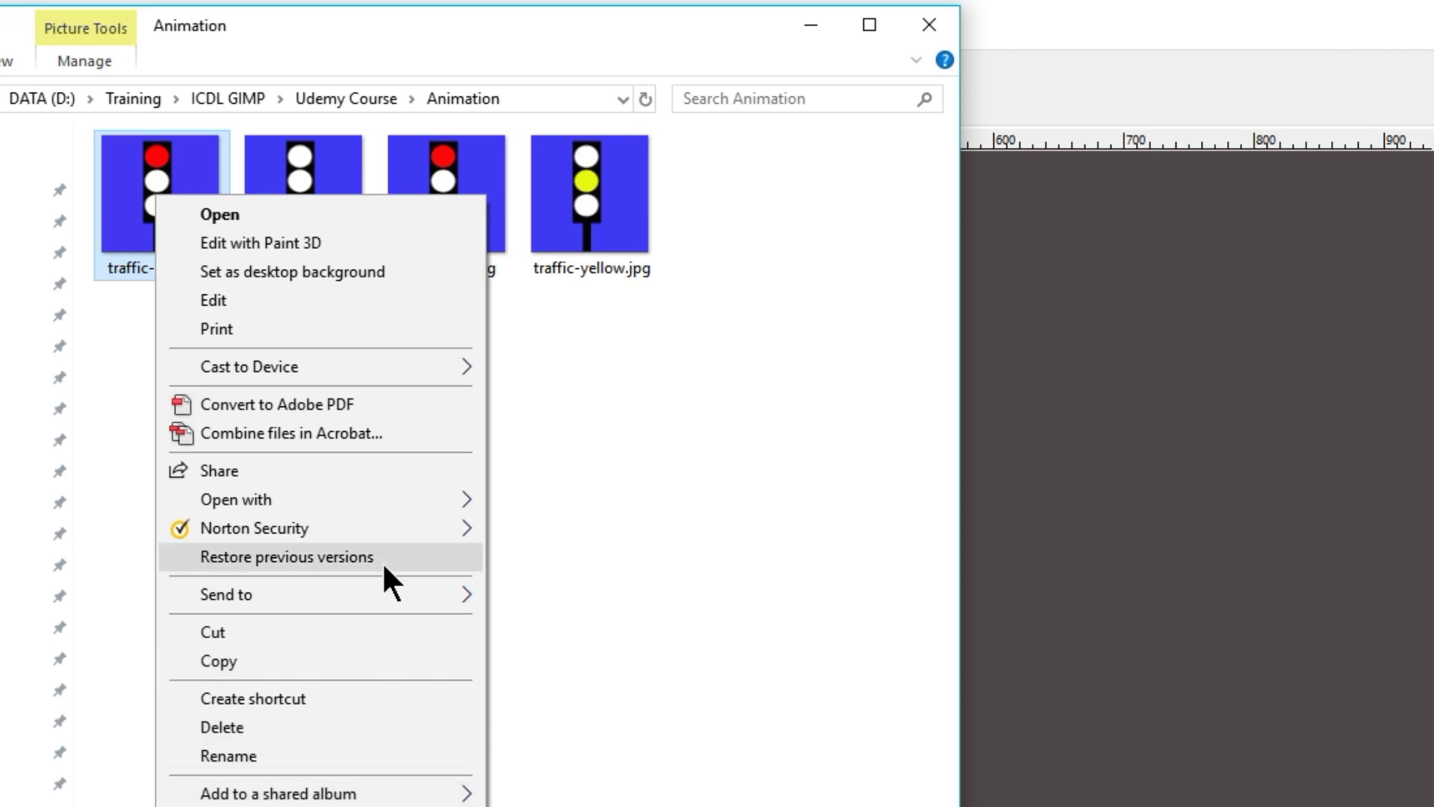
{"action": "mouse_move", "coordinate": [407, 492]}
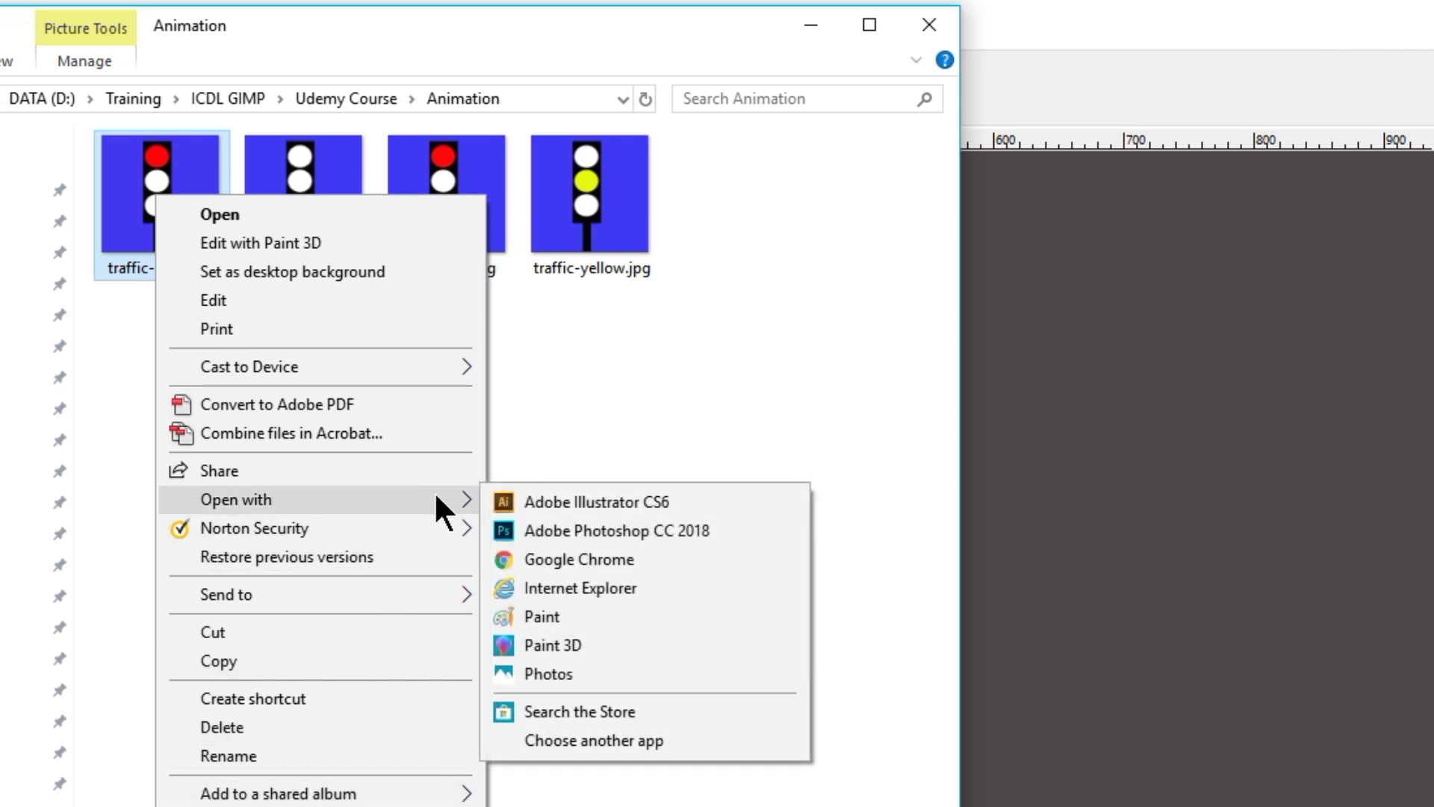
{"action": "left_click", "coordinate": [617, 559]}
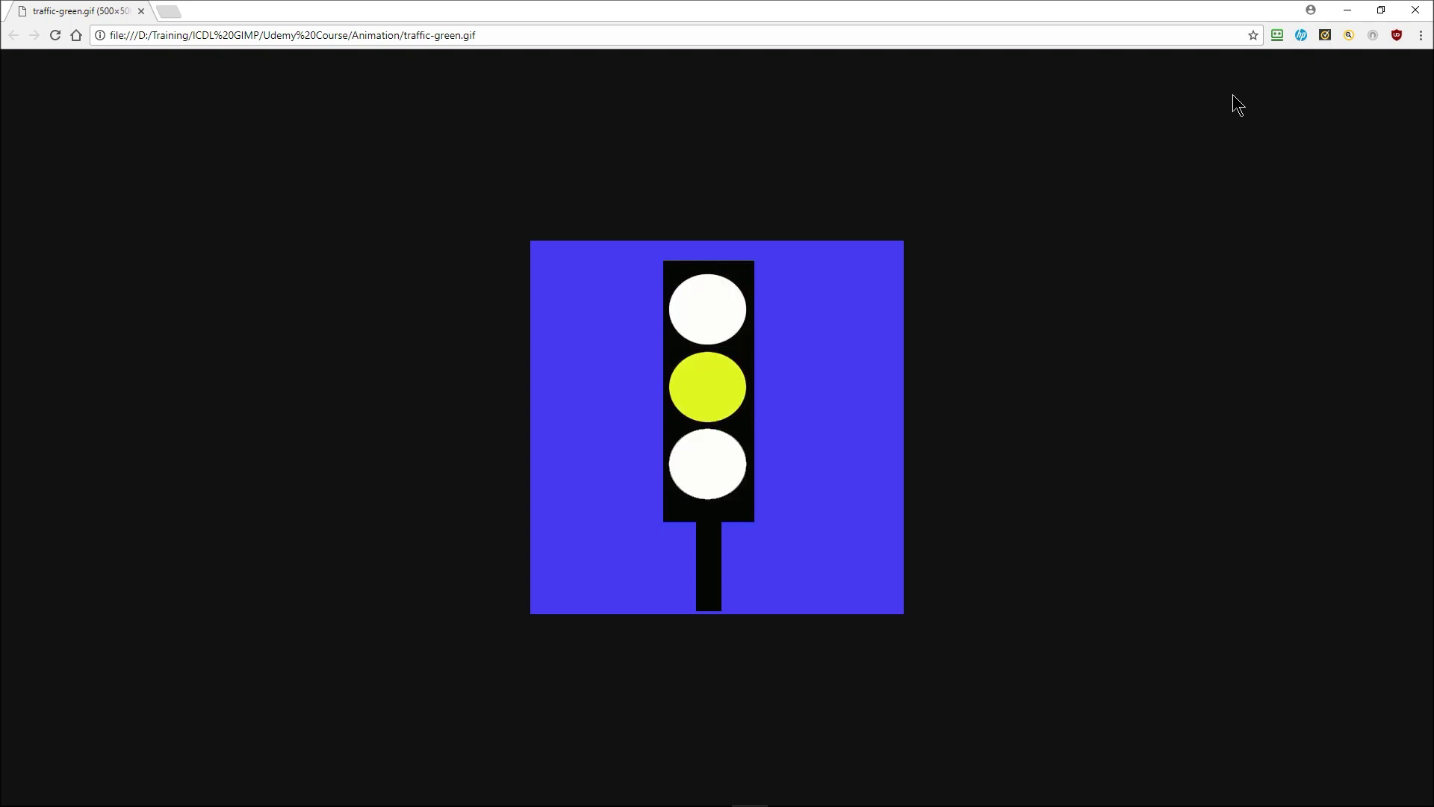
Step: Switch from Chrome back to the layered traffic-light image in GIMP
{"action": "key", "text": "alt+Tab"}
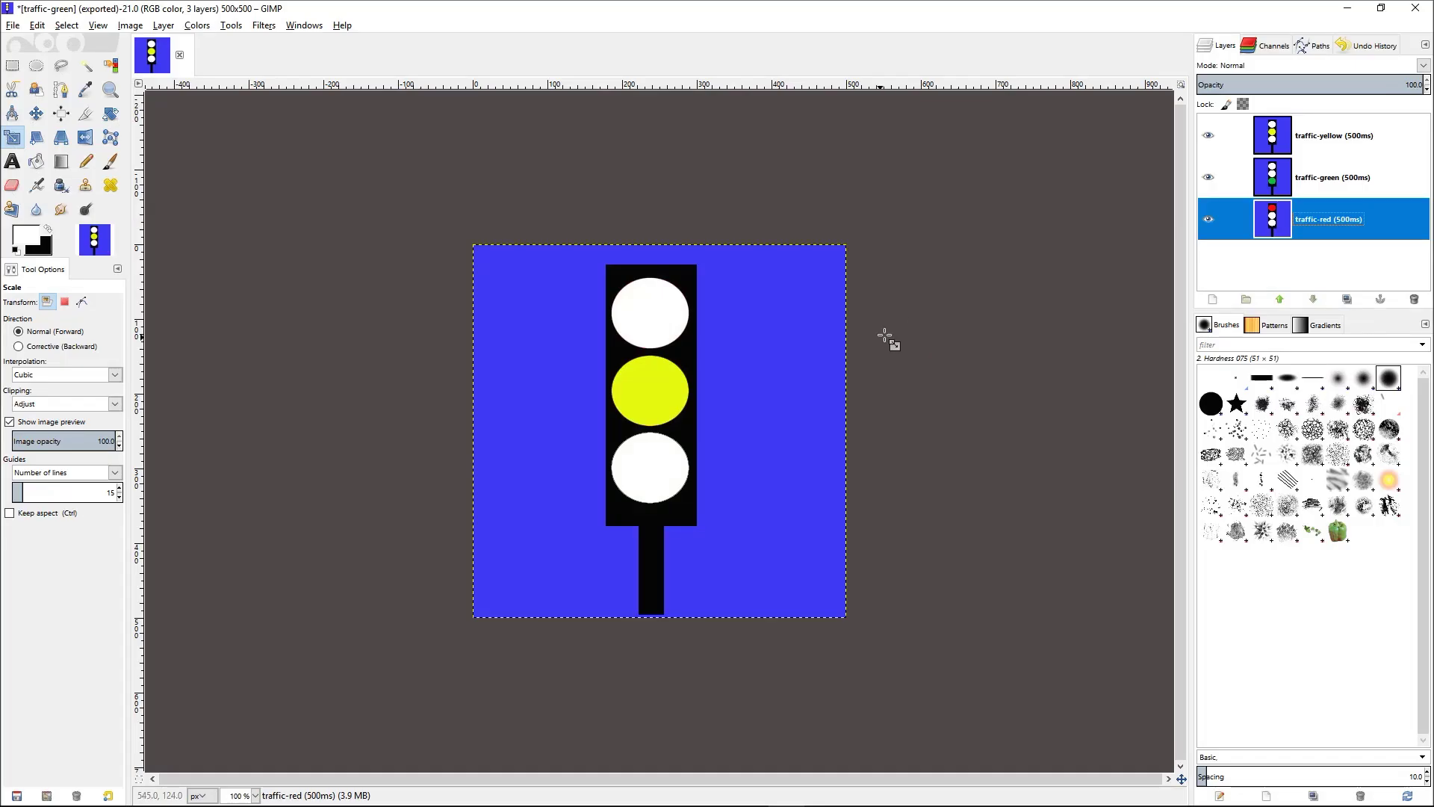